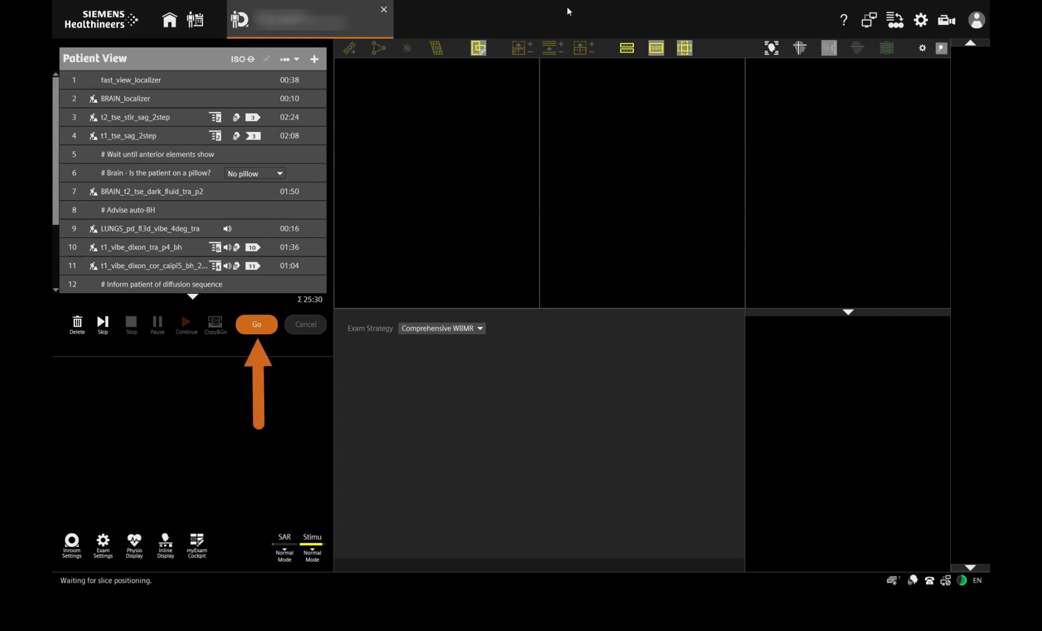
Run the fast_view_localizer scan and allow the automatic table movement.
{"action": "left_click", "coordinate": [263, 328]}
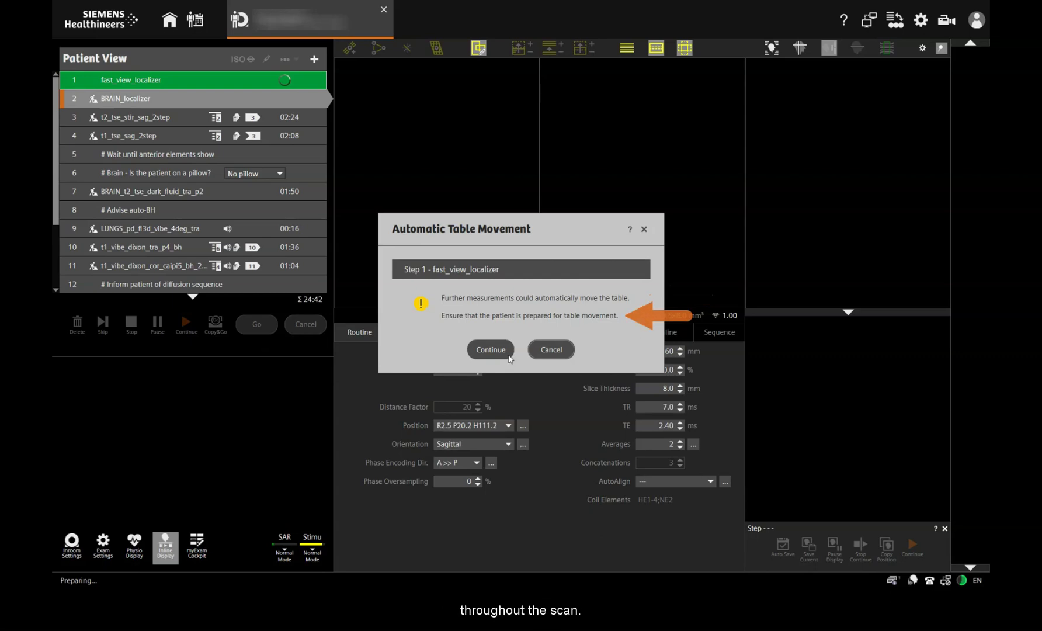
{"action": "left_click", "coordinate": [499, 350]}
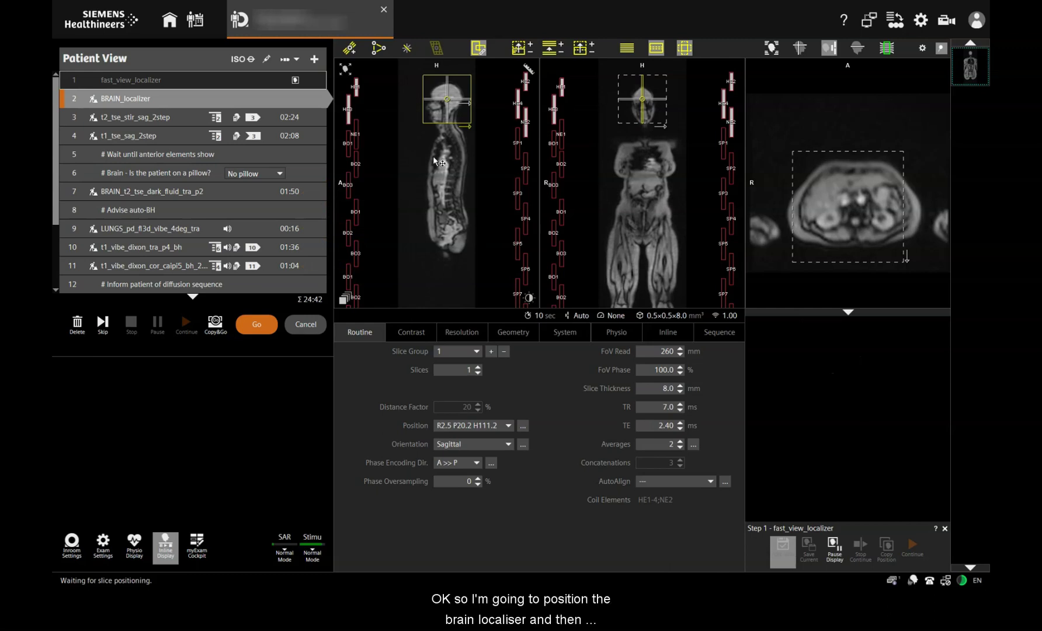
Wait for the fast view localizer to finish and scroll through the whole-body localizer images.
{"action": "scroll", "coordinate": [643, 166], "scroll_direction": "down", "scroll_amount": 5}
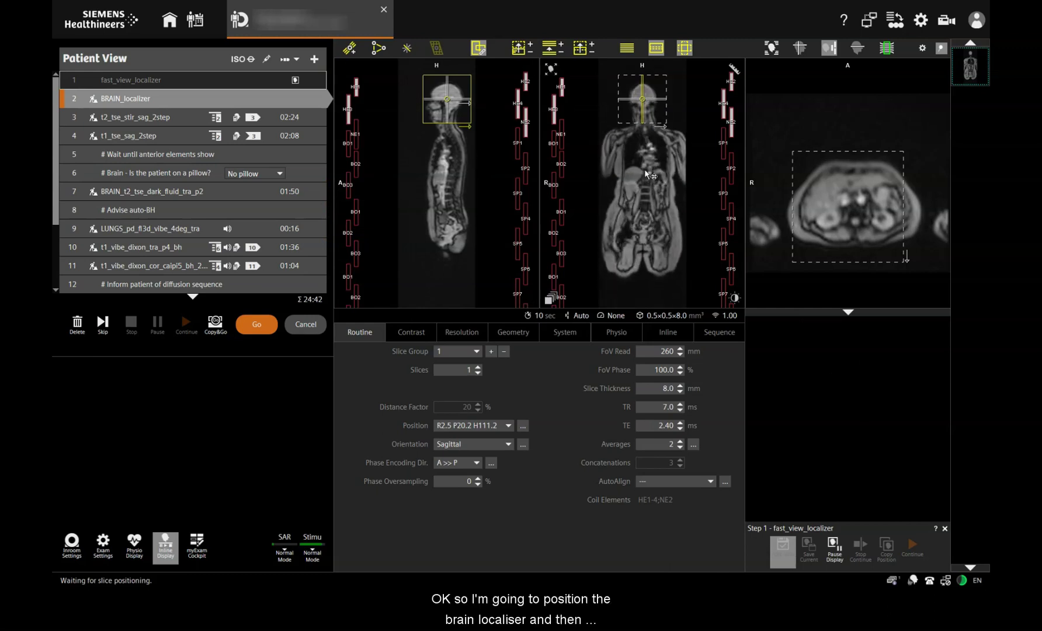
Centre the BRAIN_localizer box on the head, check the axial slices, and start it with table movement.
{"action": "left_click_drag", "start_coordinate": [642, 99], "coordinate": [643, 97]}
{"action": "scroll", "coordinate": [858, 230], "scroll_direction": "up", "scroll_amount": 5}
{"action": "scroll", "coordinate": [858, 231], "scroll_direction": "up", "scroll_amount": 5}
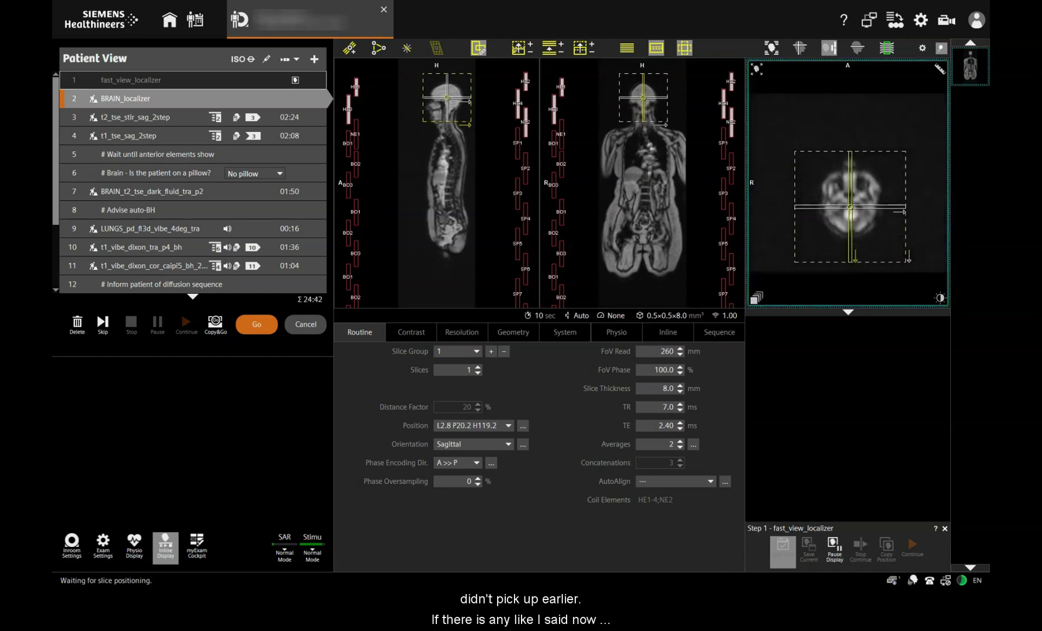
{"action": "scroll", "coordinate": [858, 230], "scroll_direction": "down", "scroll_amount": 10}
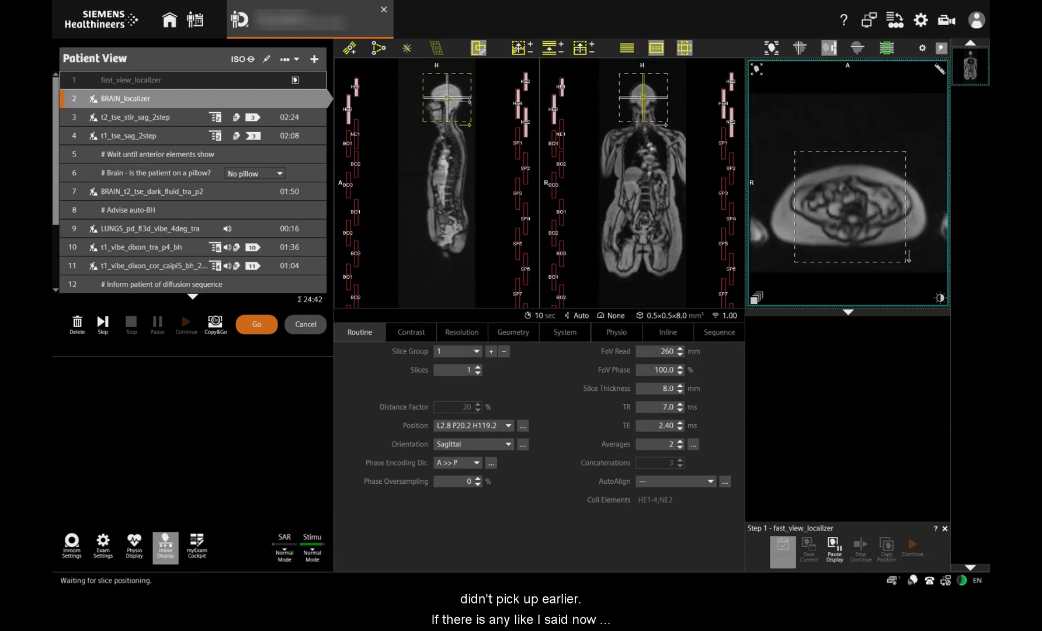
{"action": "scroll", "coordinate": [849, 205], "scroll_direction": "down", "scroll_amount": 6}
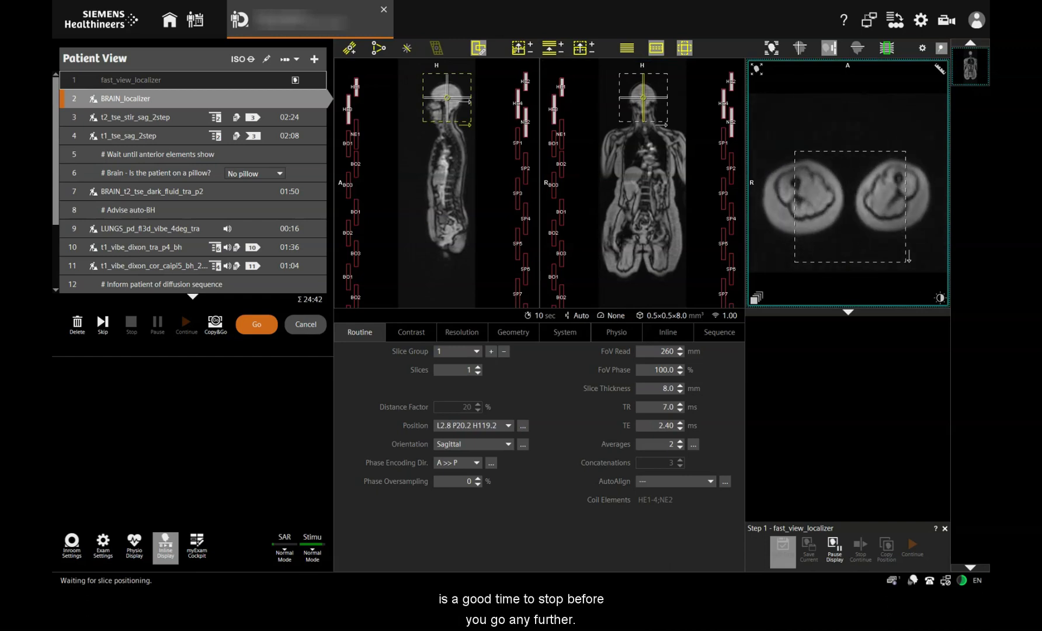
{"action": "scroll", "coordinate": [849, 205], "scroll_direction": "up", "scroll_amount": 14}
{"action": "scroll", "coordinate": [848, 206], "scroll_direction": "up", "scroll_amount": 4}
{"action": "scroll", "coordinate": [849, 206], "scroll_direction": "down", "scroll_amount": 5}
{"action": "scroll", "coordinate": [848, 206], "scroll_direction": "down", "scroll_amount": 1}
{"action": "left_click", "coordinate": [264, 332]}
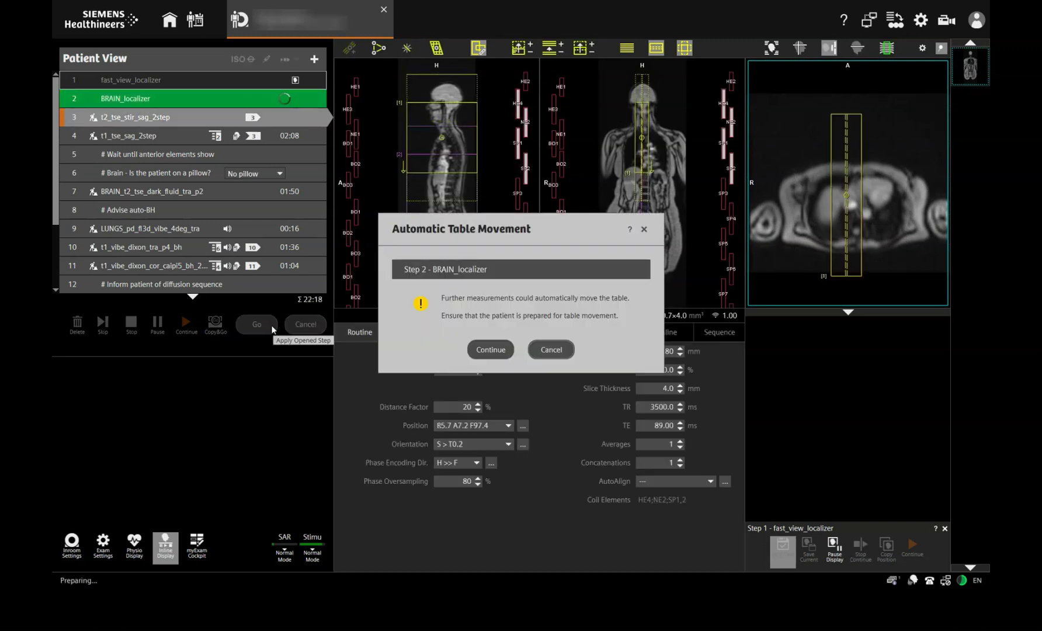
{"action": "left_click", "coordinate": [507, 350]}
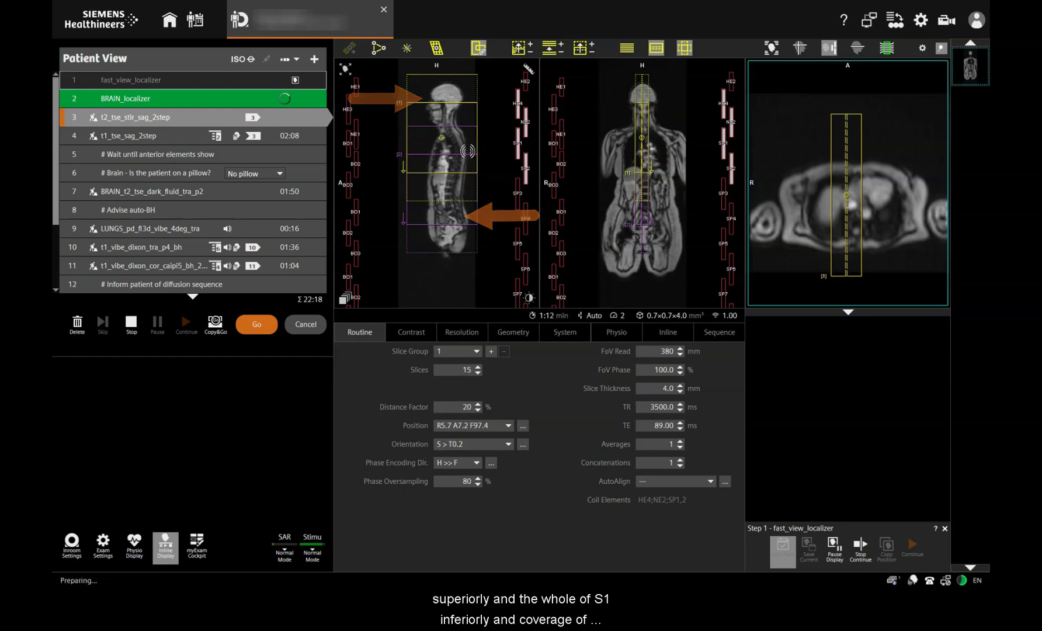
Align the two t2_tse_stir_sag_2step slice groups along the spine in the sagittal and coronal views.
{"action": "left_click_drag", "start_coordinate": [443, 139], "coordinate": [446, 134]}
{"action": "left_click_drag", "start_coordinate": [645, 138], "coordinate": [654, 143]}
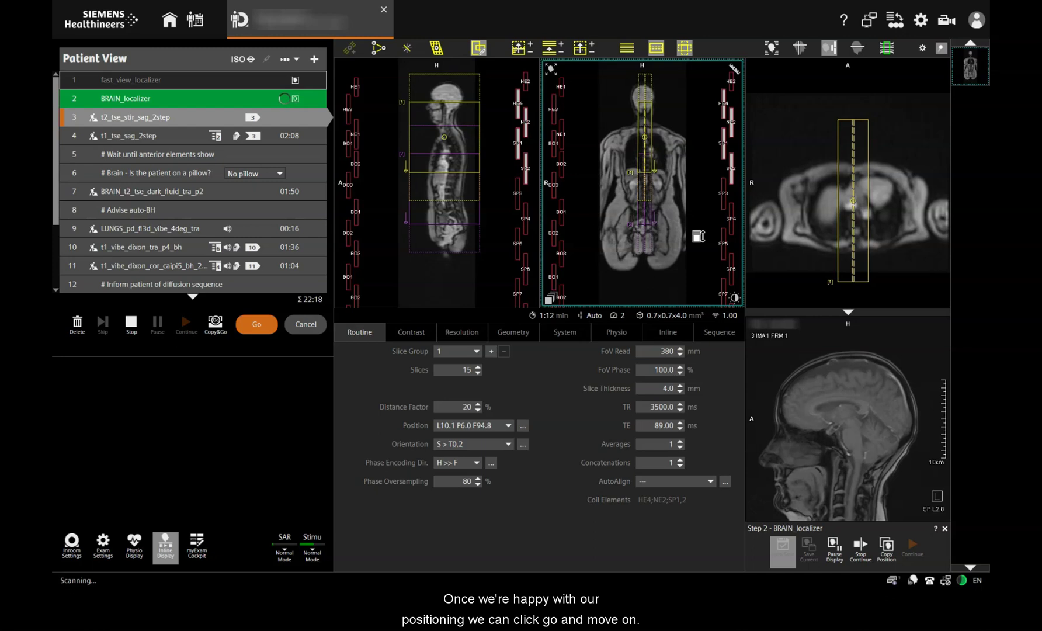
{"action": "left_click", "coordinate": [458, 228]}
Start the spine STIR scan and move the dark-fluid brain slice box up on the brain localizer.
{"action": "left_click", "coordinate": [256, 324]}
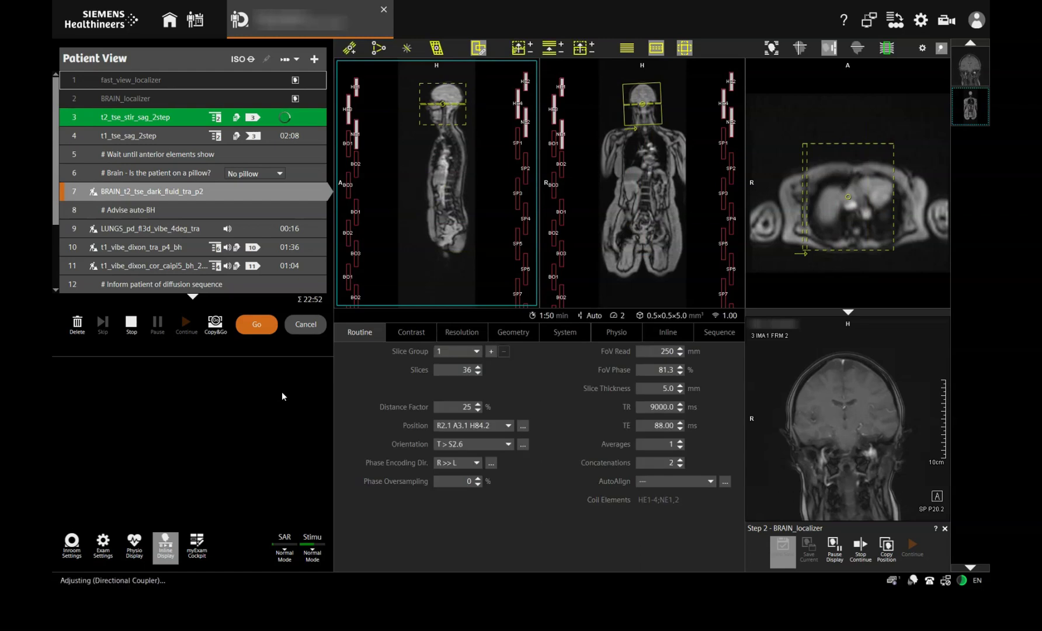
{"action": "left_click", "coordinate": [972, 70]}
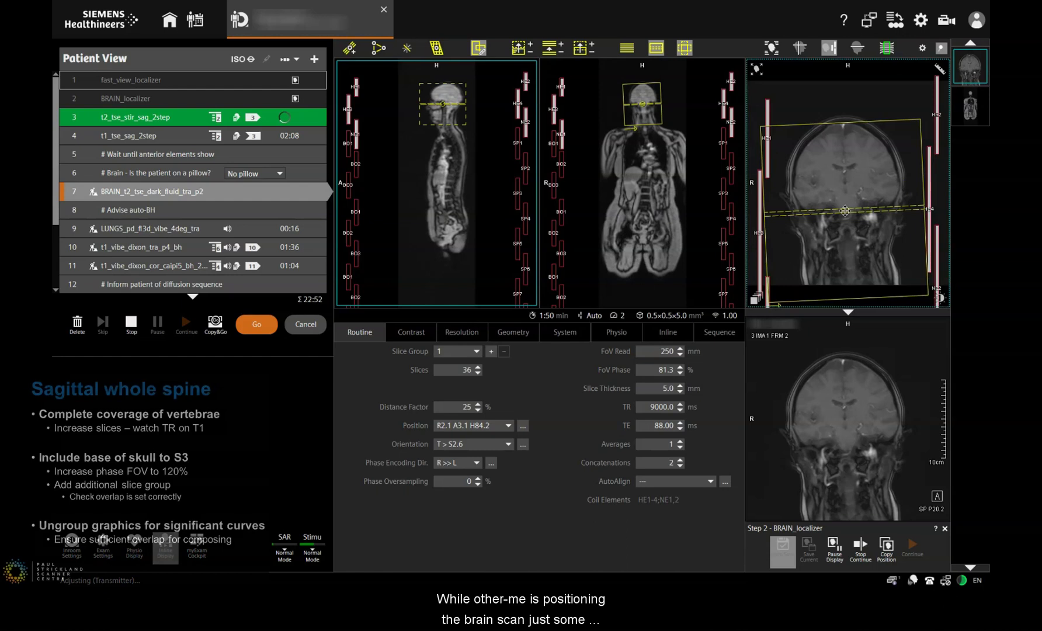
{"action": "left_click_drag", "start_coordinate": [846, 211], "coordinate": [845, 211]}
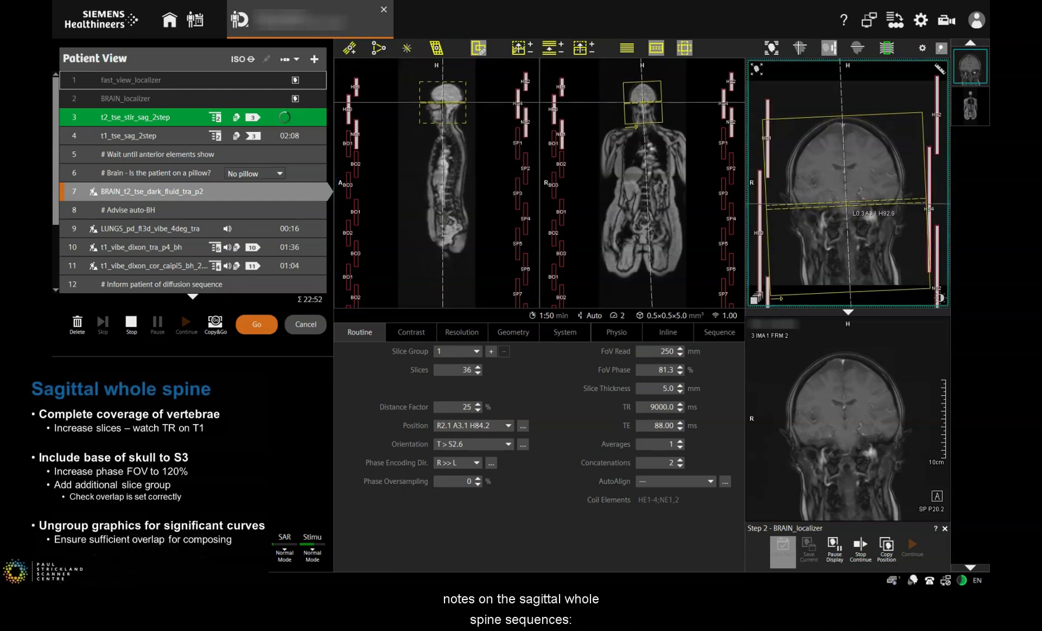
{"action": "scroll", "coordinate": [893, 200], "scroll_direction": "down", "scroll_amount": 1}
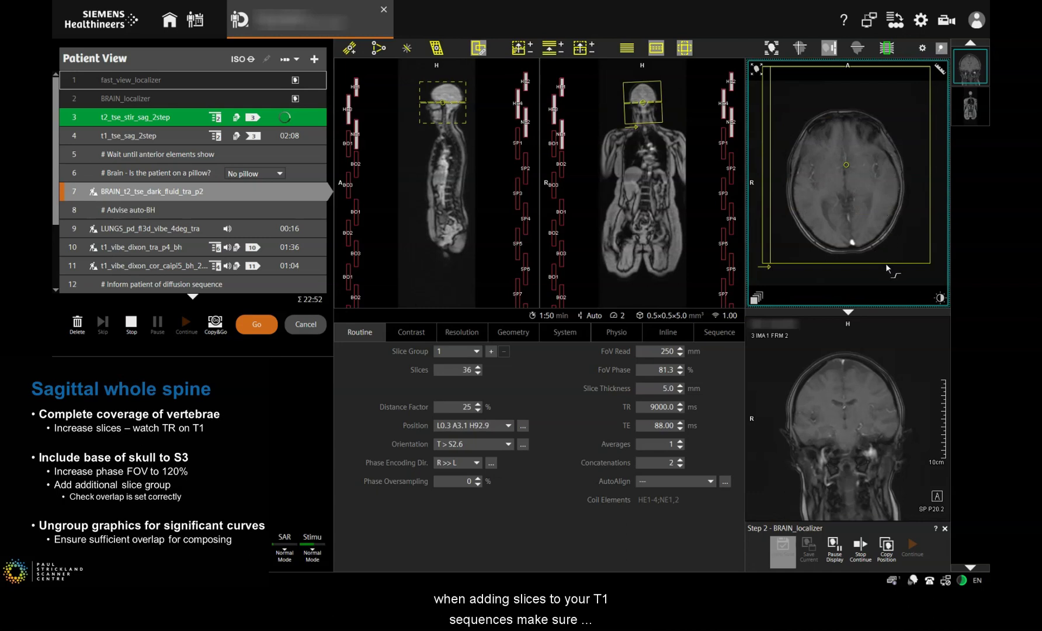
Rotate and tilt the dark-fluid brain slices to T > C3.6 > S2.6 and queue the scan.
{"action": "left_click_drag", "start_coordinate": [882, 264], "coordinate": [891, 269]}
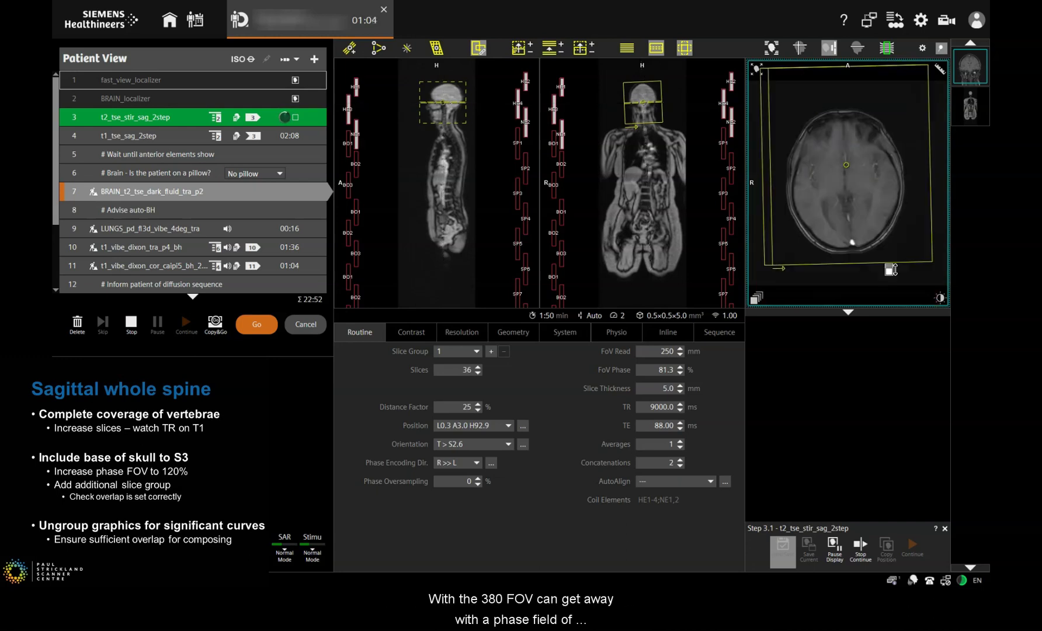
{"action": "scroll", "coordinate": [890, 269], "scroll_direction": "down", "scroll_amount": 1}
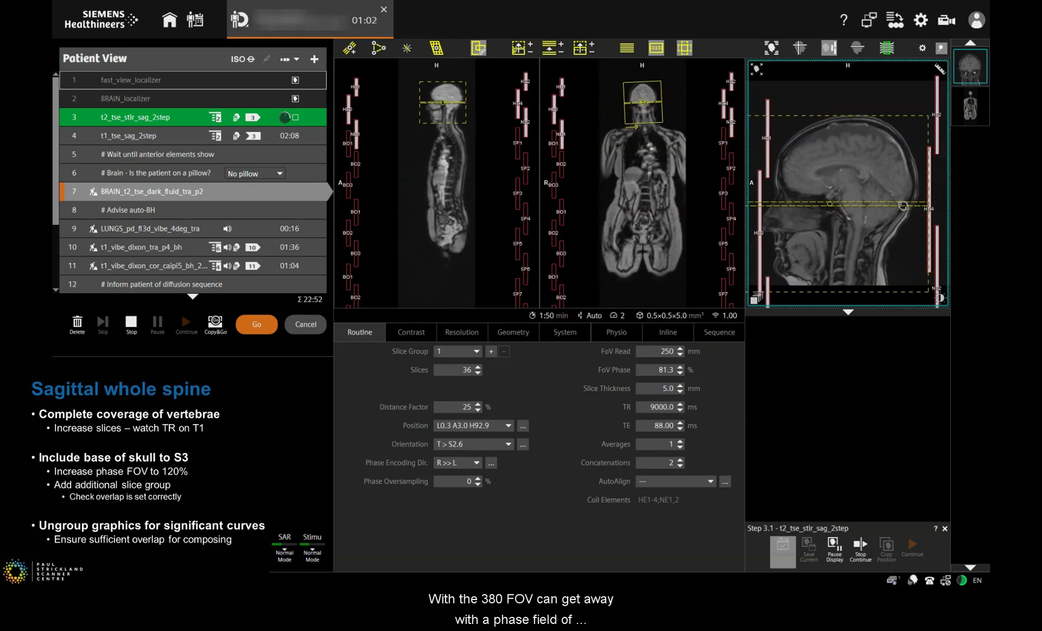
{"action": "left_click_drag", "start_coordinate": [909, 201], "coordinate": [909, 202]}
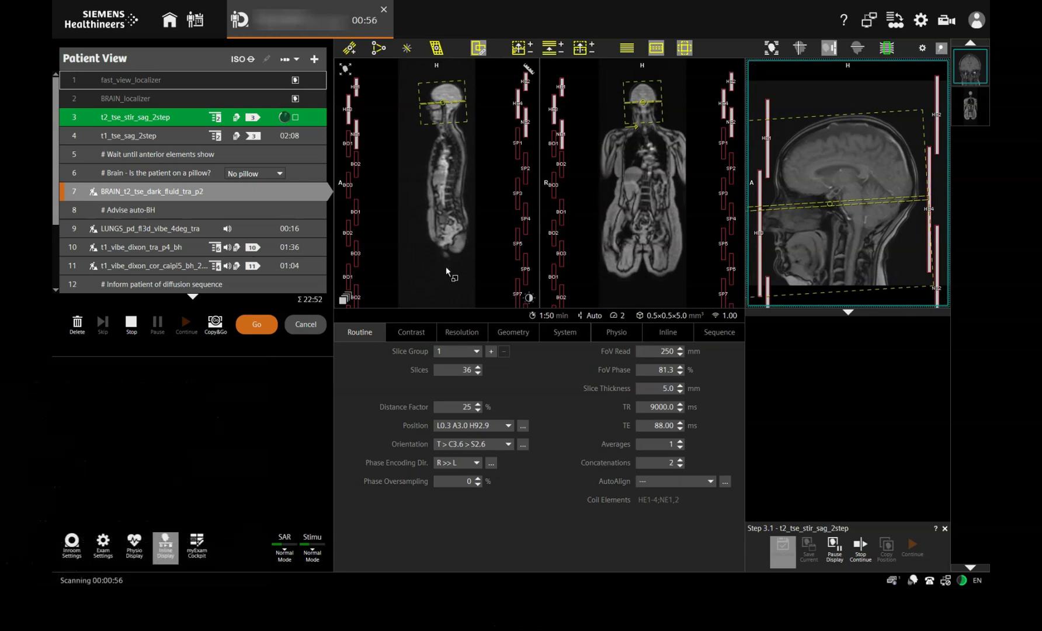
{"action": "left_click", "coordinate": [257, 324]}
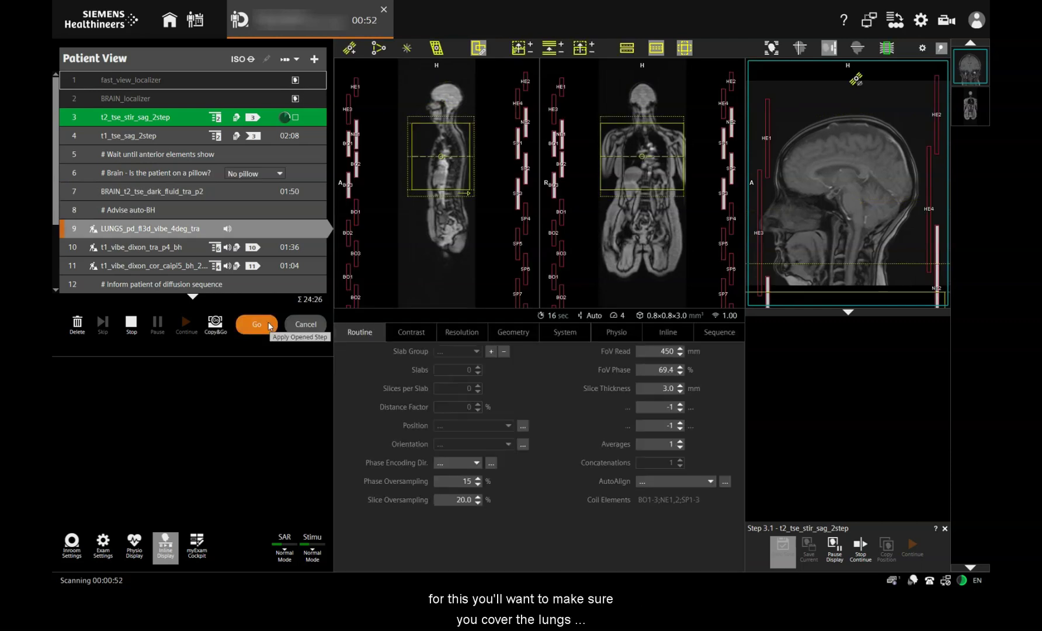
Position the LUNGS_pd_fl3d_vibe_4deg_tra slab over the chest at L11.8 P8.1 F196.5 and queue it.
{"action": "left_click", "coordinate": [644, 157]}
{"action": "left_click_drag", "start_coordinate": [645, 157], "coordinate": [645, 157]}
{"action": "left_click", "coordinate": [441, 157]}
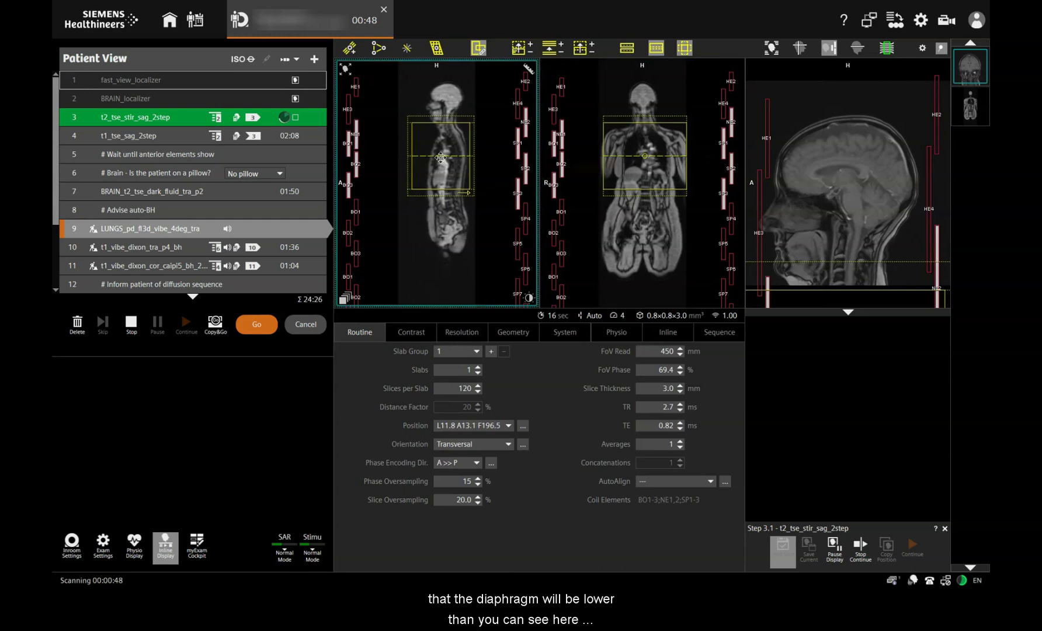
{"action": "left_click_drag", "start_coordinate": [441, 156], "coordinate": [446, 157]}
{"action": "scroll", "coordinate": [676, 251], "scroll_direction": "down", "scroll_amount": 3}
{"action": "scroll", "coordinate": [676, 251], "scroll_direction": "down", "scroll_amount": 5}
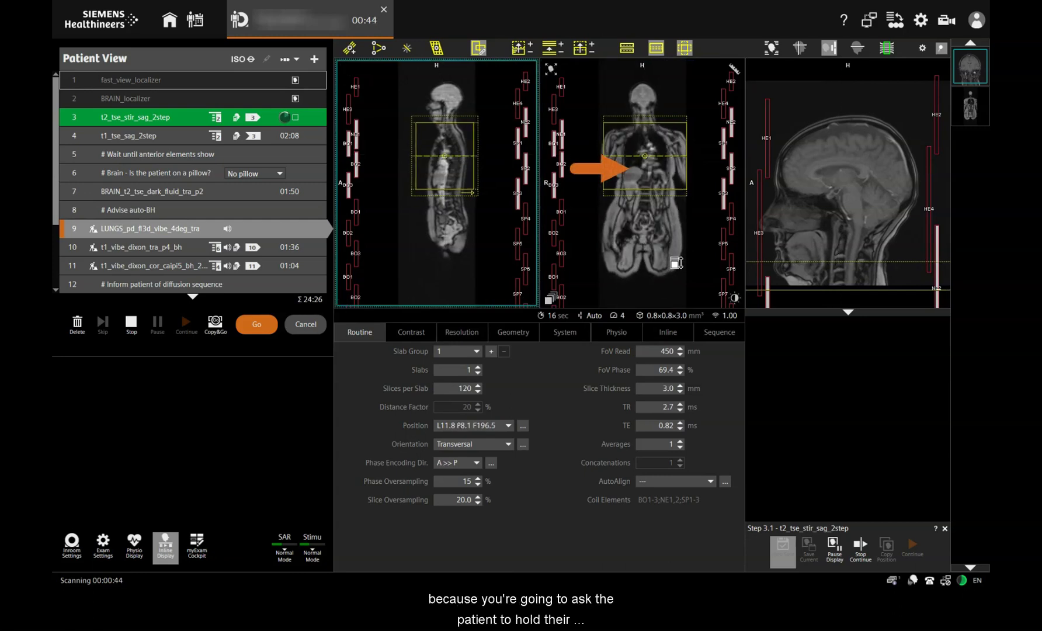
{"action": "scroll", "coordinate": [470, 252], "scroll_direction": "down", "scroll_amount": 4}
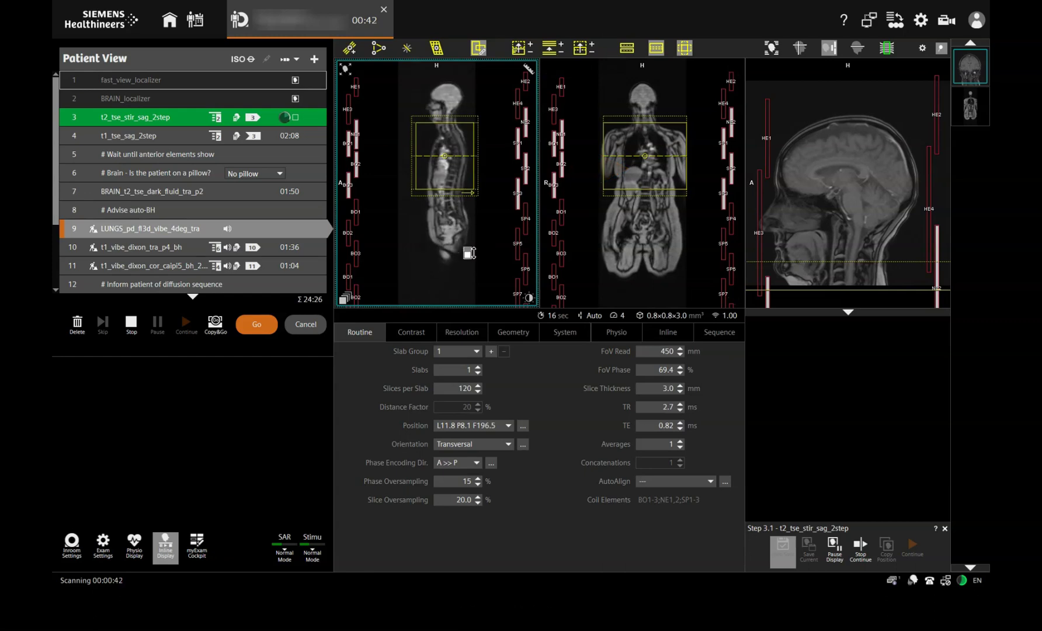
{"action": "scroll", "coordinate": [469, 253], "scroll_direction": "down", "scroll_amount": 5}
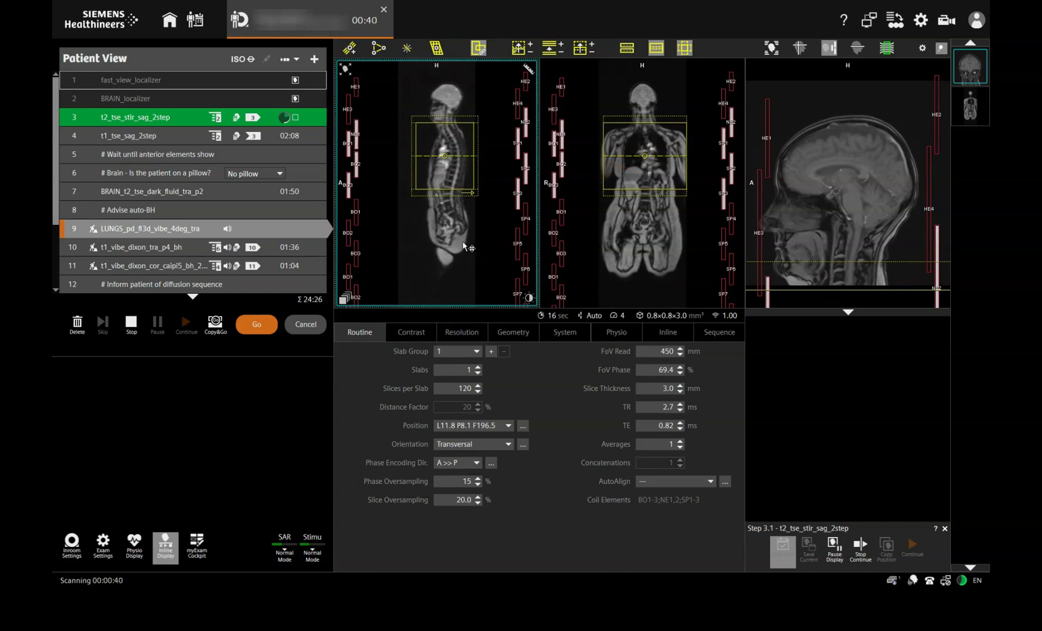
{"action": "left_click", "coordinate": [265, 324]}
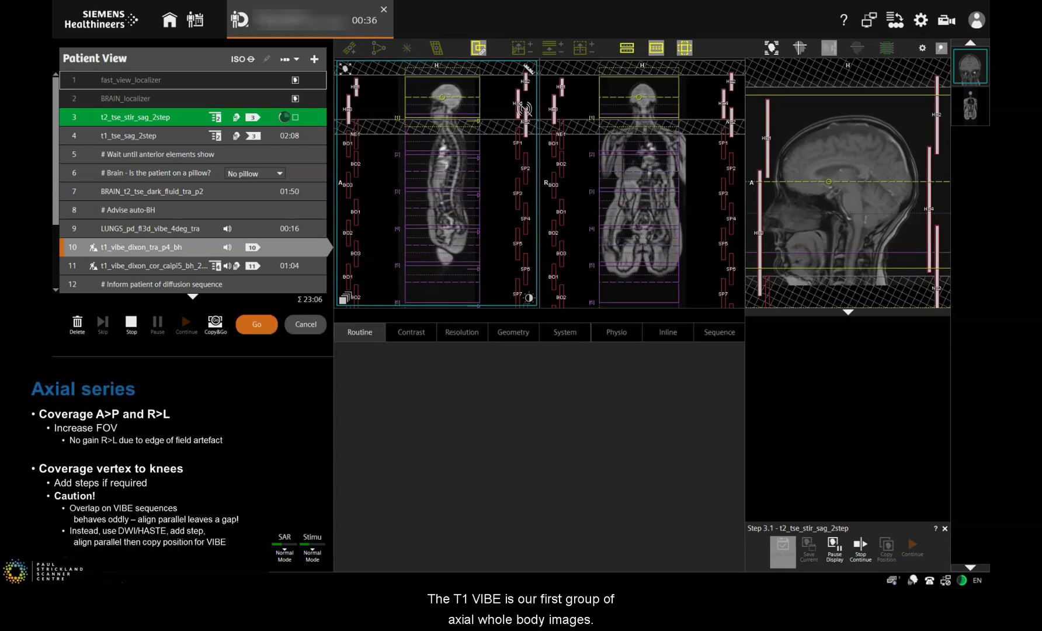
Shift the t1_vibe_dixon_tra slice groups up so the first slice sits at the vertex, then queue it.
{"action": "left_click", "coordinate": [642, 99]}
{"action": "left_click_drag", "start_coordinate": [642, 99], "coordinate": [647, 95]}
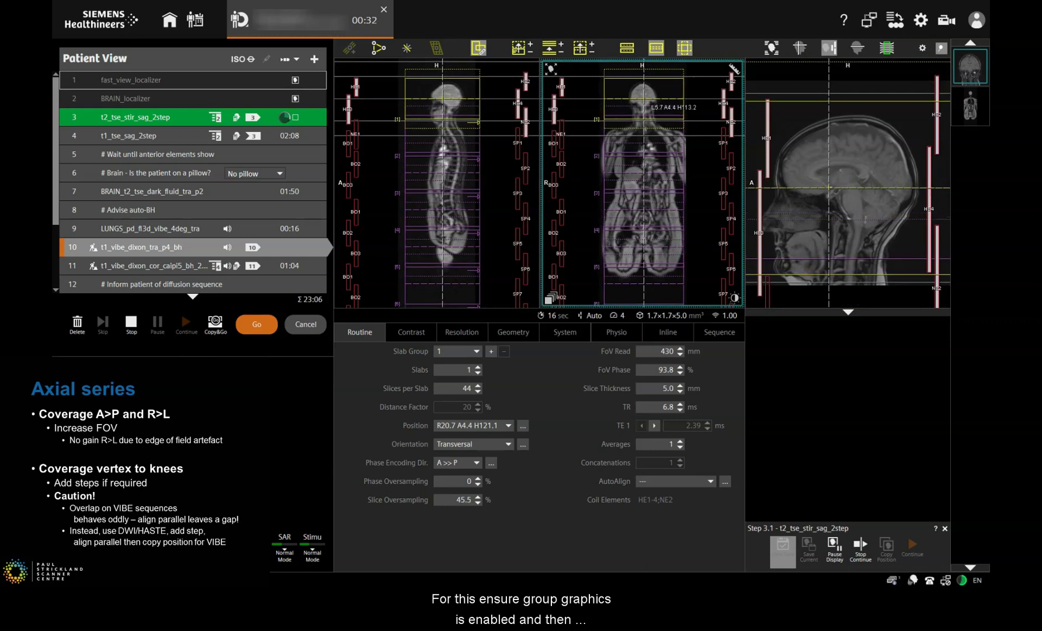
{"action": "left_click", "coordinate": [444, 98]}
{"action": "left_click_drag", "start_coordinate": [444, 98], "coordinate": [446, 91]}
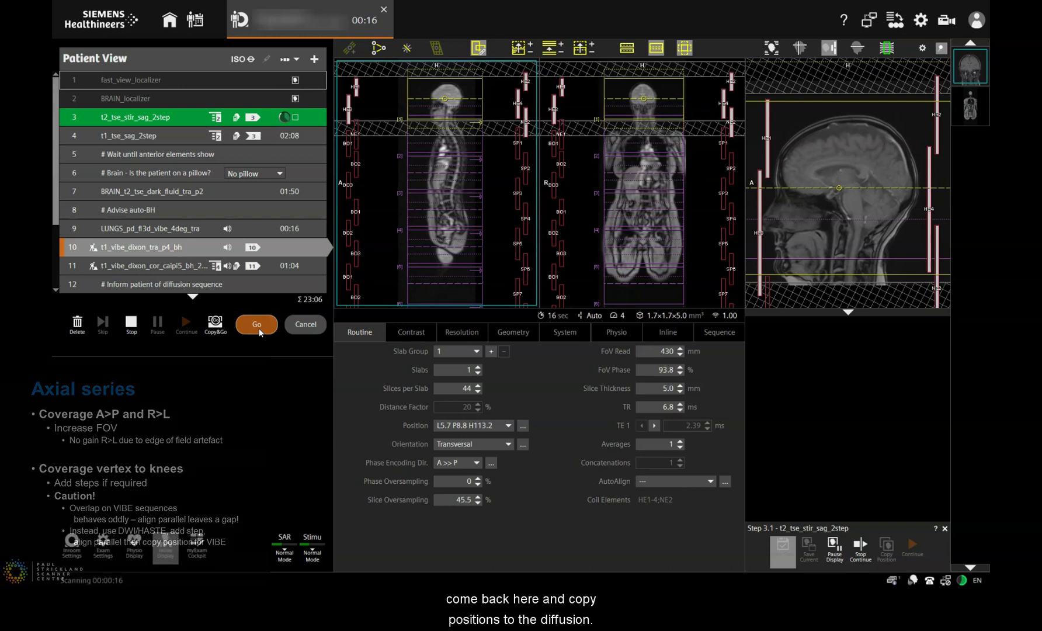
{"action": "left_click", "coordinate": [260, 332]}
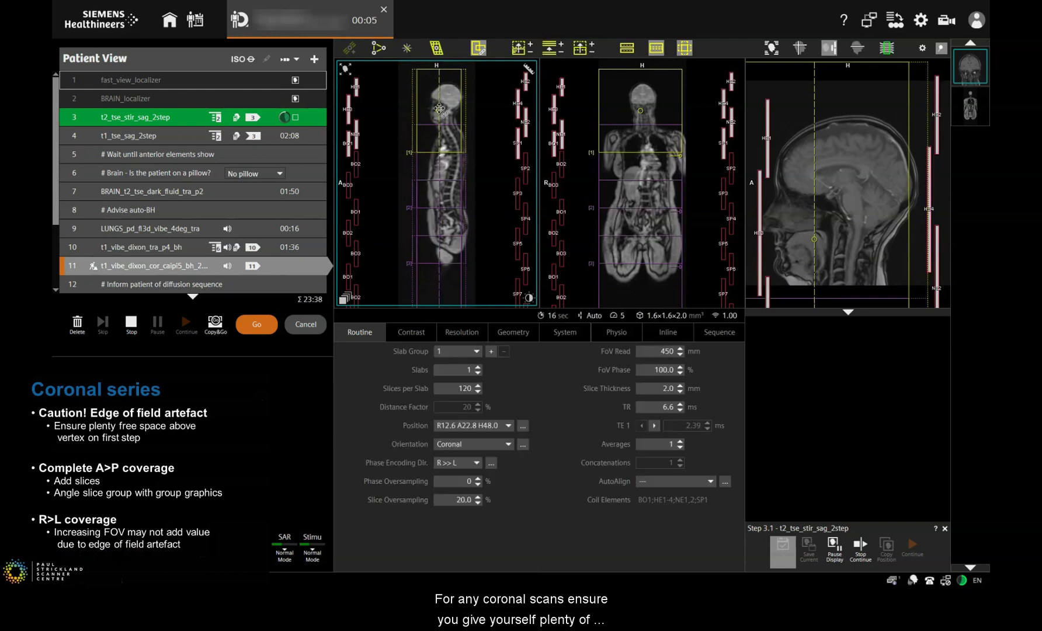
Shift the coronal VIBE Dixon slab posteriorly and right, reopen step 11, and nudge it sideways.
{"action": "left_click_drag", "start_coordinate": [445, 110], "coordinate": [445, 109]}
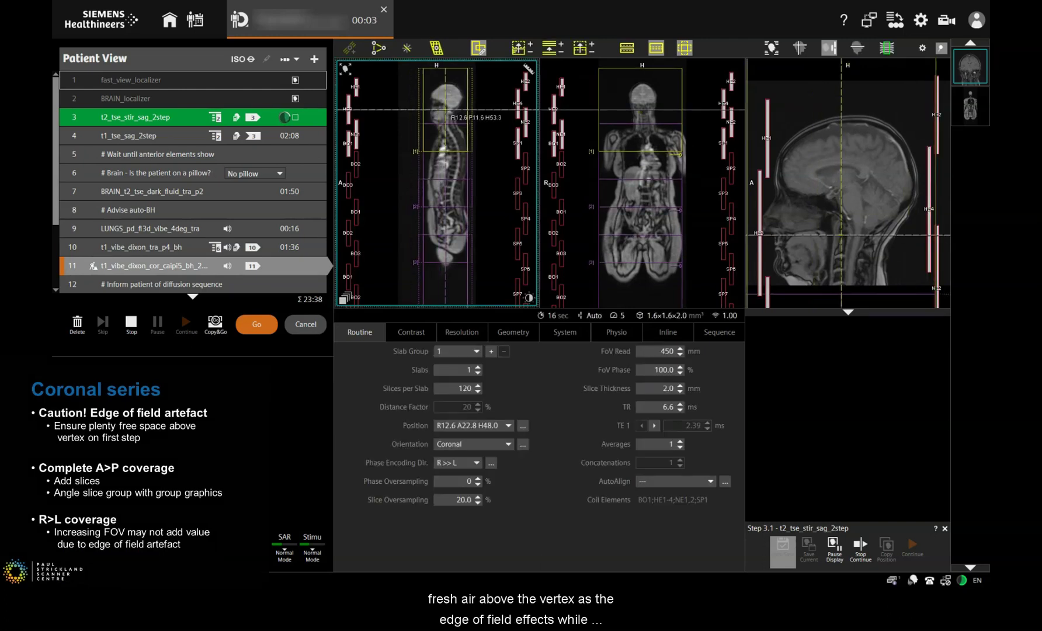
{"action": "left_click_drag", "start_coordinate": [618, 109], "coordinate": [647, 110]}
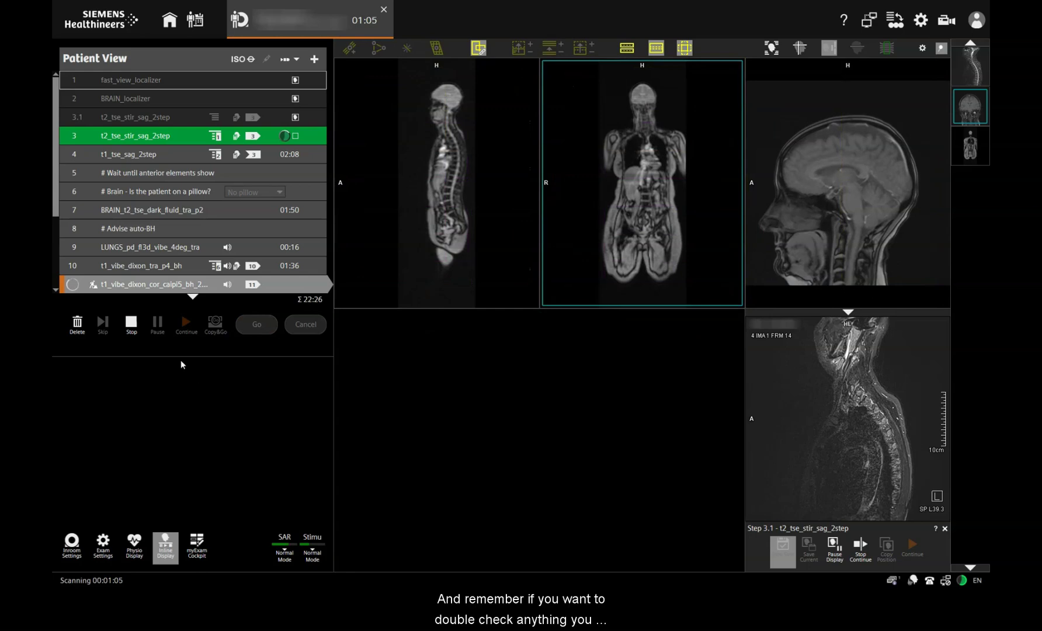
{"action": "double_click", "coordinate": [201, 284]}
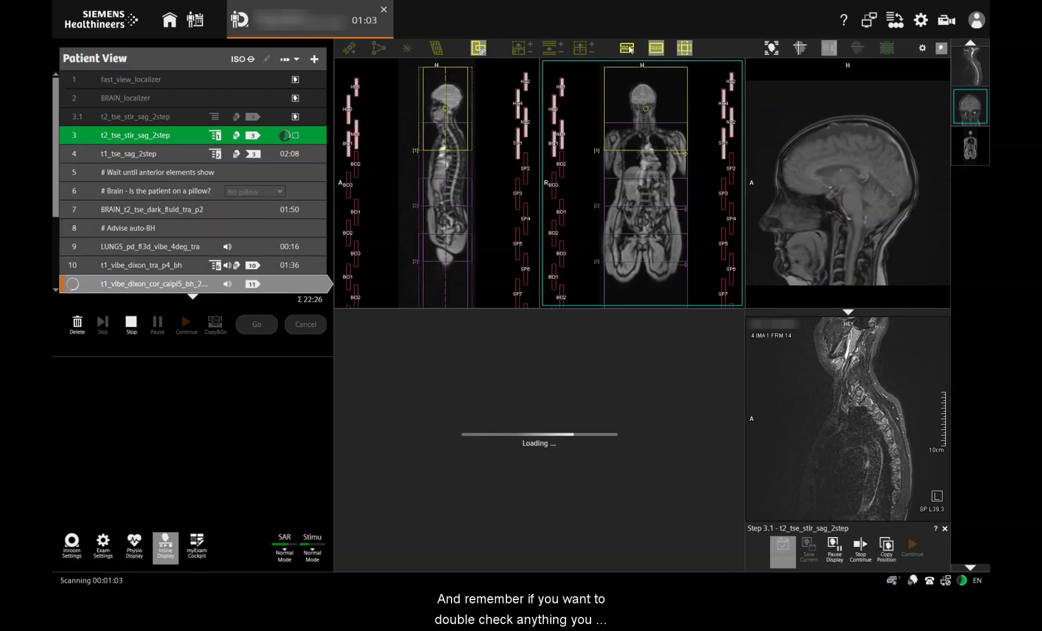
{"action": "left_click_drag", "start_coordinate": [646, 110], "coordinate": [644, 109]}
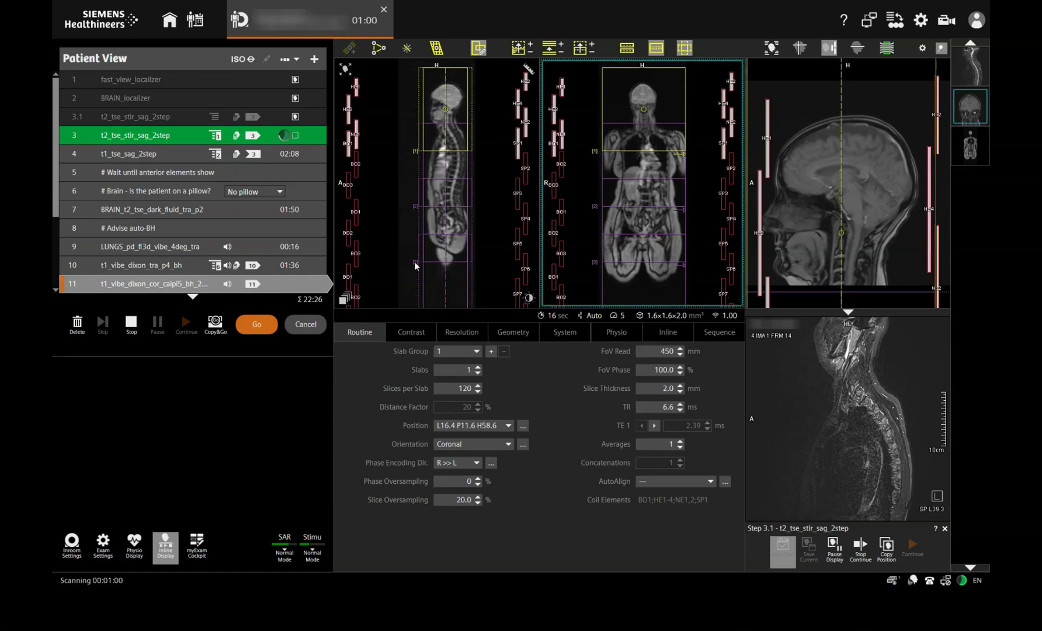
Queue the coronal Dixon step and scroll the Patient View list down toward the diffusion step.
{"action": "left_click", "coordinate": [270, 330]}
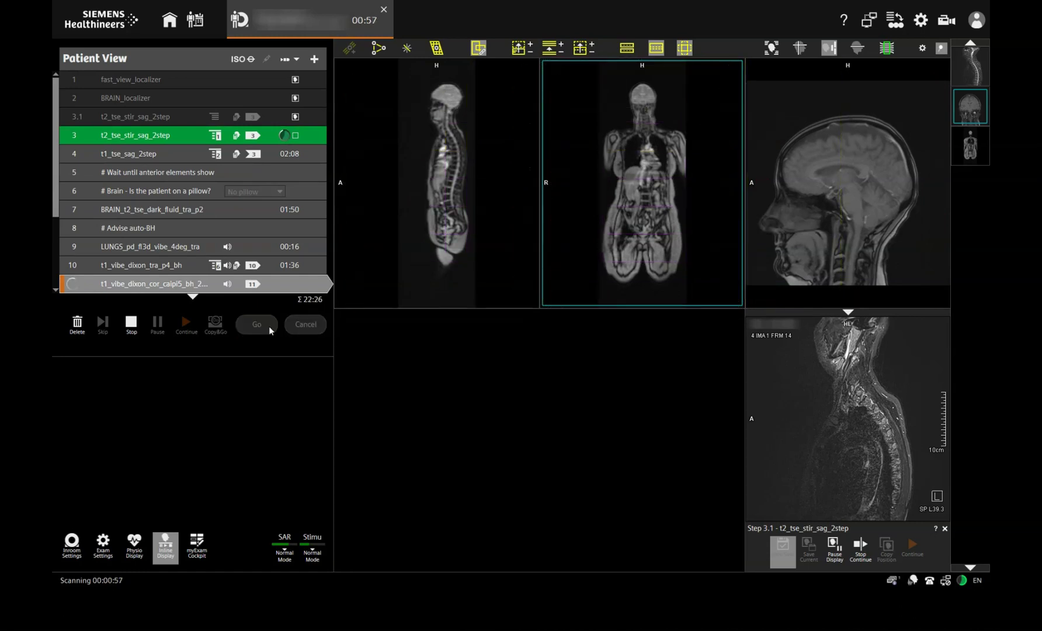
{"action": "scroll", "coordinate": [280, 252], "scroll_direction": "down", "scroll_amount": 3}
{"action": "scroll", "coordinate": [284, 252], "scroll_direction": "down", "scroll_amount": 2}
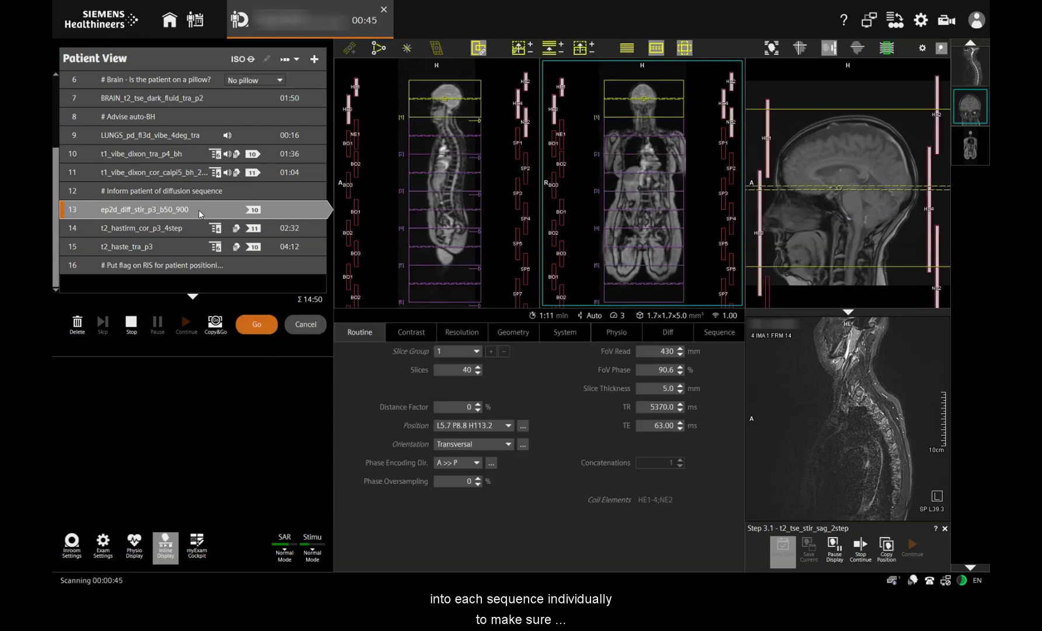
Close the diffusion card, open and close t2_hastirm_cor_p3_4step, then open t2_haste_tra_p3.
{"action": "left_click", "coordinate": [308, 320]}
{"action": "double_click", "coordinate": [162, 227]}
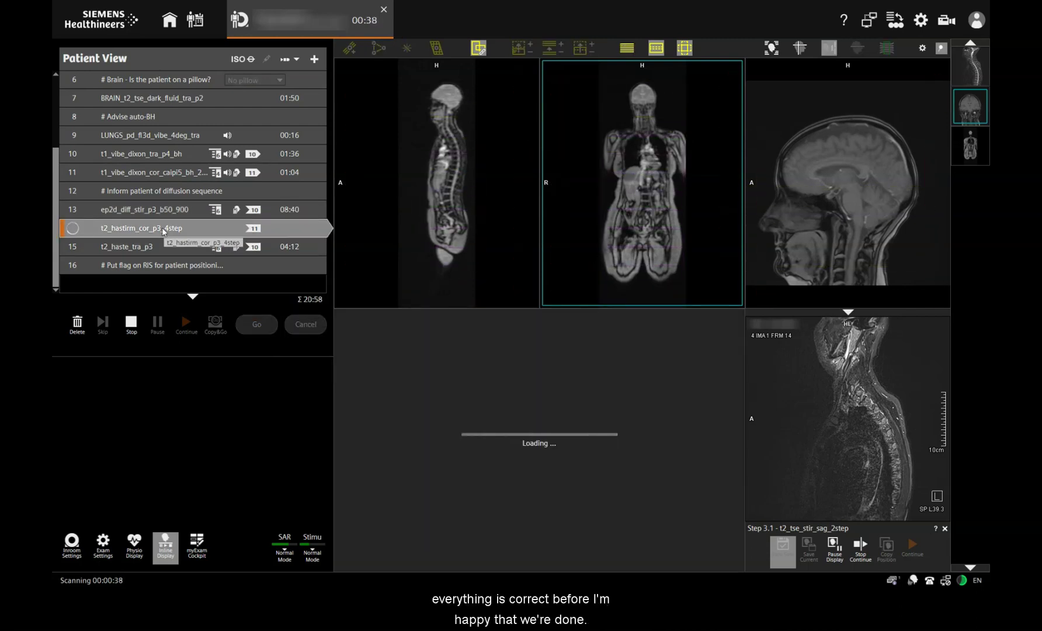
{"action": "left_click", "coordinate": [303, 323]}
{"action": "double_click", "coordinate": [165, 248]}
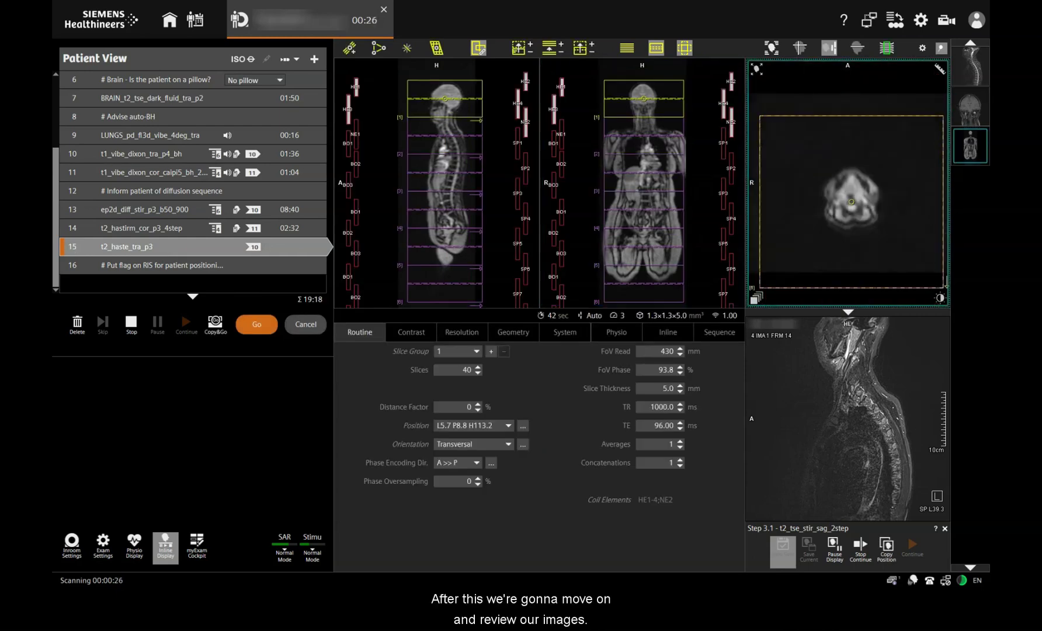
Apply t2_haste_tra_p3 to finish planning, then show the prior whole-body study's series in a two-view layout.
{"action": "left_click", "coordinate": [591, 188]}
{"action": "left_click", "coordinate": [256, 326]}
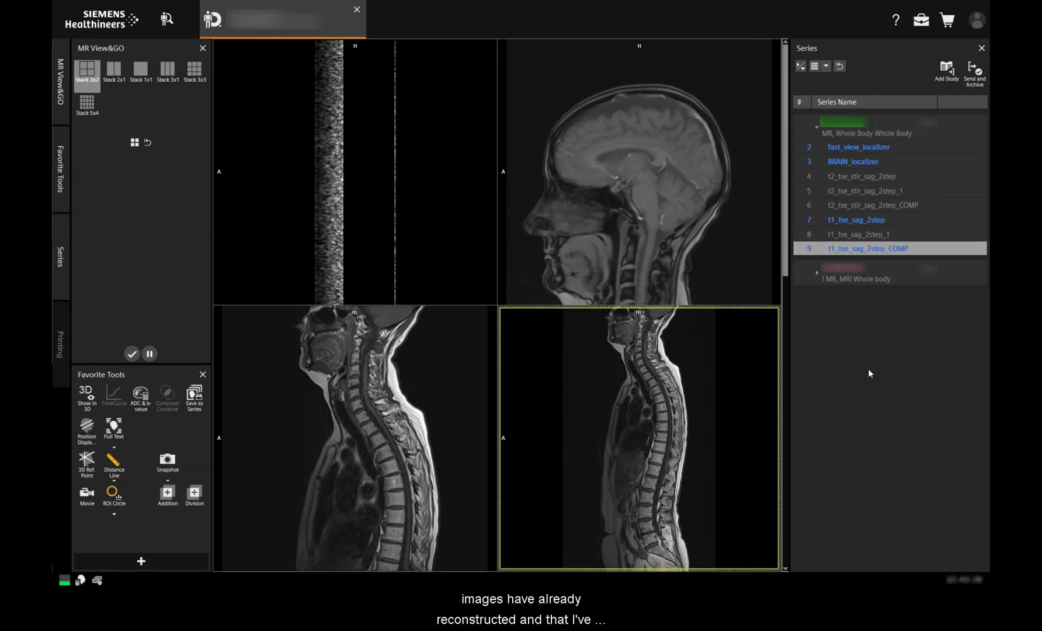
{"action": "left_click", "coordinate": [818, 274]}
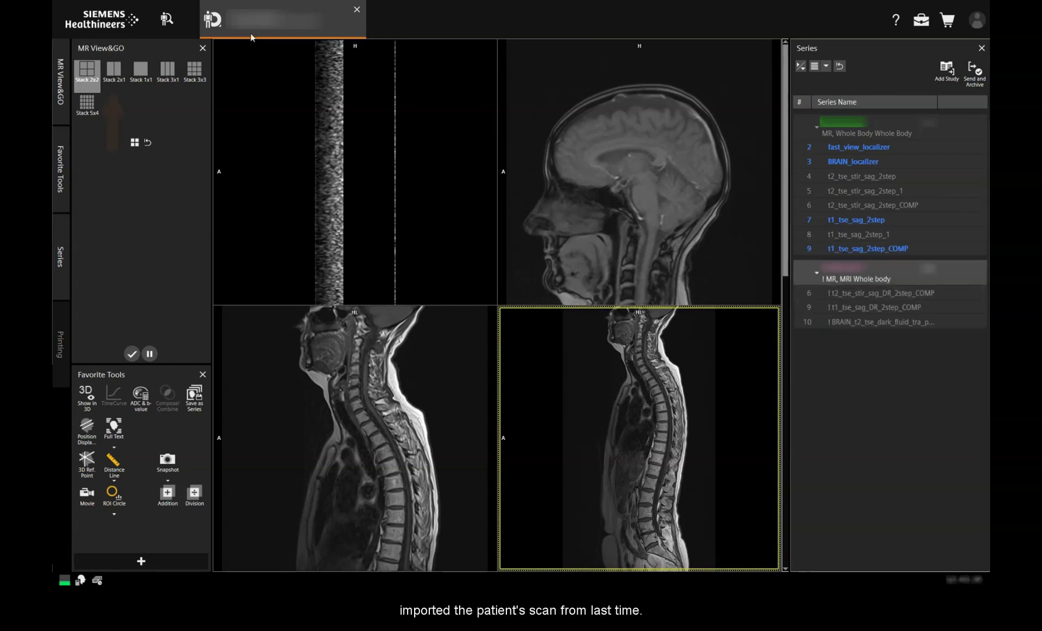
{"action": "left_click", "coordinate": [114, 70]}
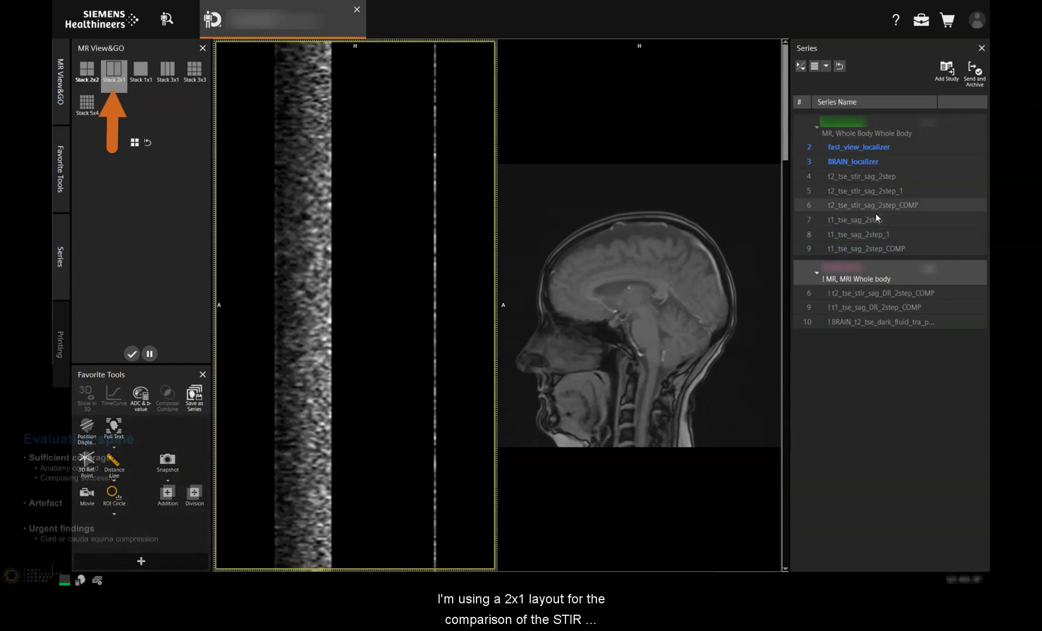
Load today's t2_tse_stir_sag_2step_COMP into the left view and the prior STIR sagittal into the right.
{"action": "left_click_drag", "start_coordinate": [877, 215], "coordinate": [484, 273]}
{"action": "left_click_drag", "start_coordinate": [884, 294], "coordinate": [643, 303]}
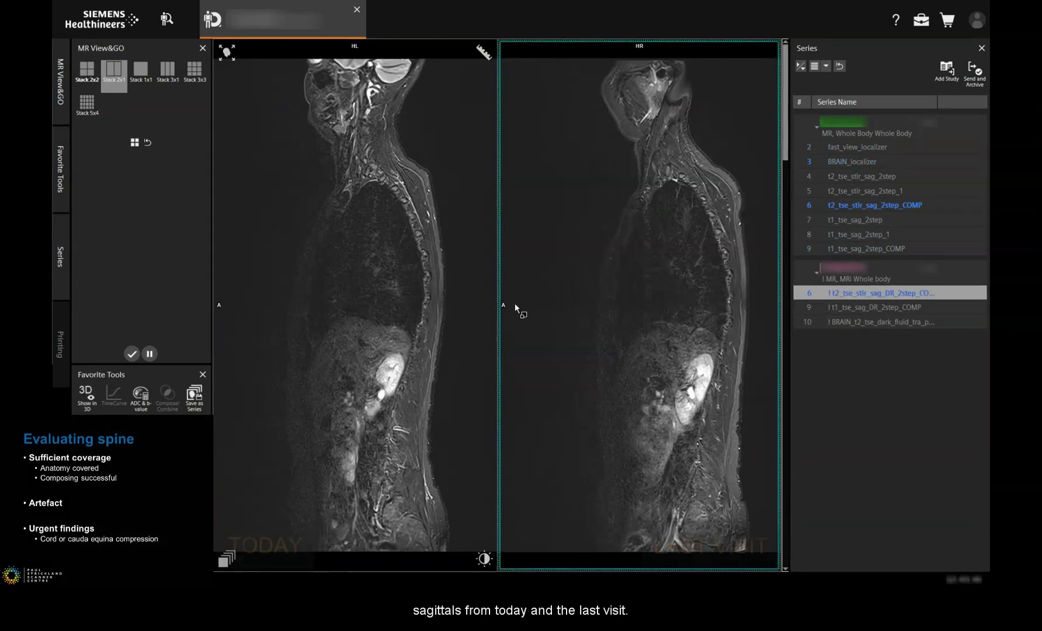
{"action": "left_click", "coordinate": [396, 319]}
Scroll back and forth through today's STIR sagittal spine slices to compare with the prior visit.
{"action": "scroll", "coordinate": [758, 406], "scroll_direction": "down", "scroll_amount": 10}
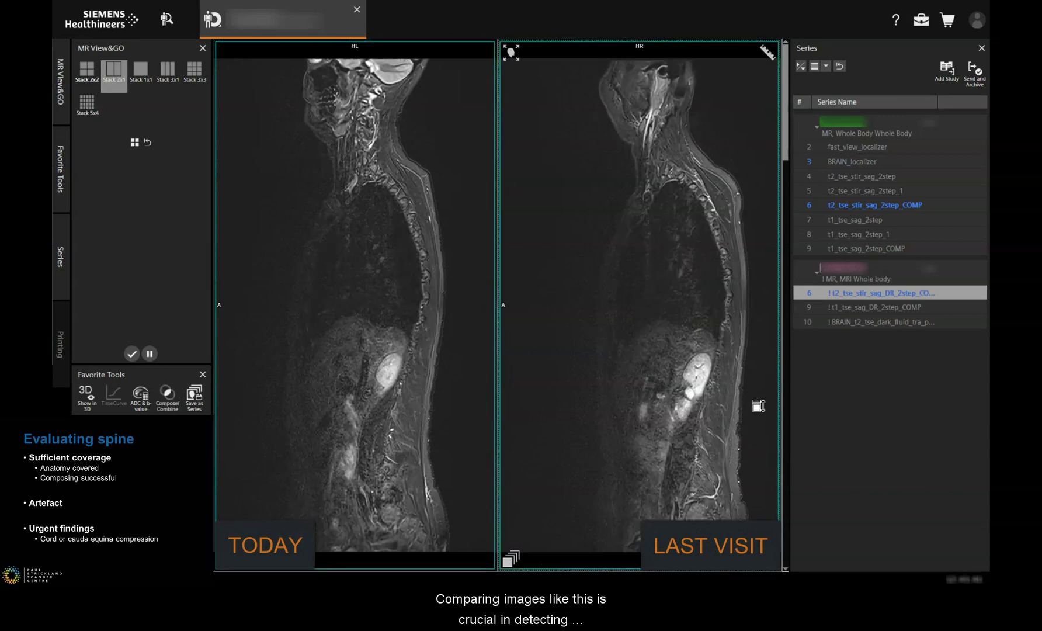
{"action": "scroll", "coordinate": [759, 407], "scroll_direction": "down", "scroll_amount": 2}
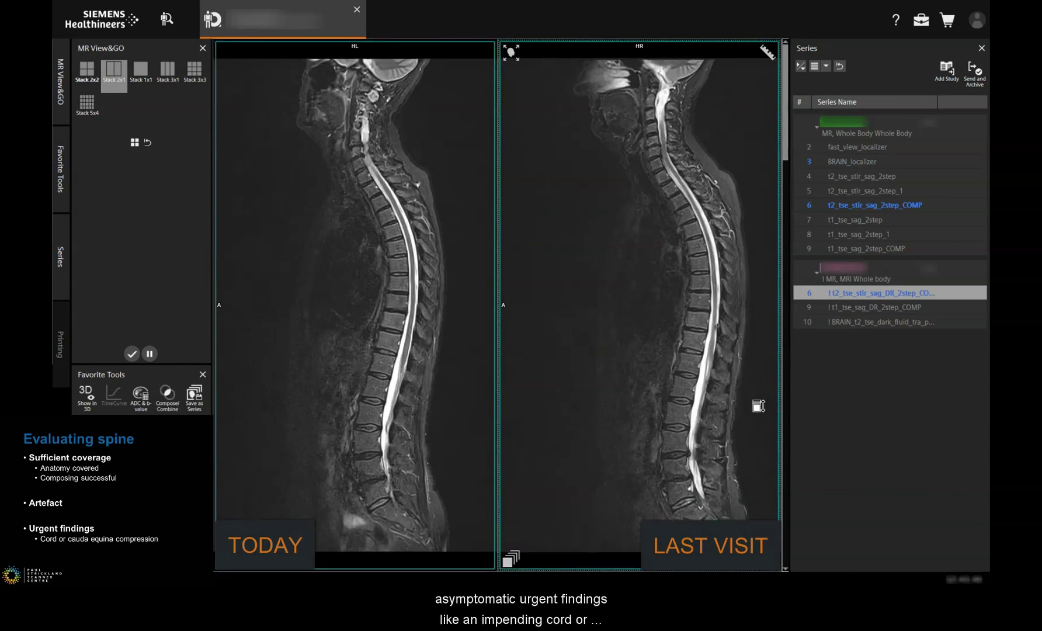
{"action": "scroll", "coordinate": [758, 406], "scroll_direction": "down", "scroll_amount": 6}
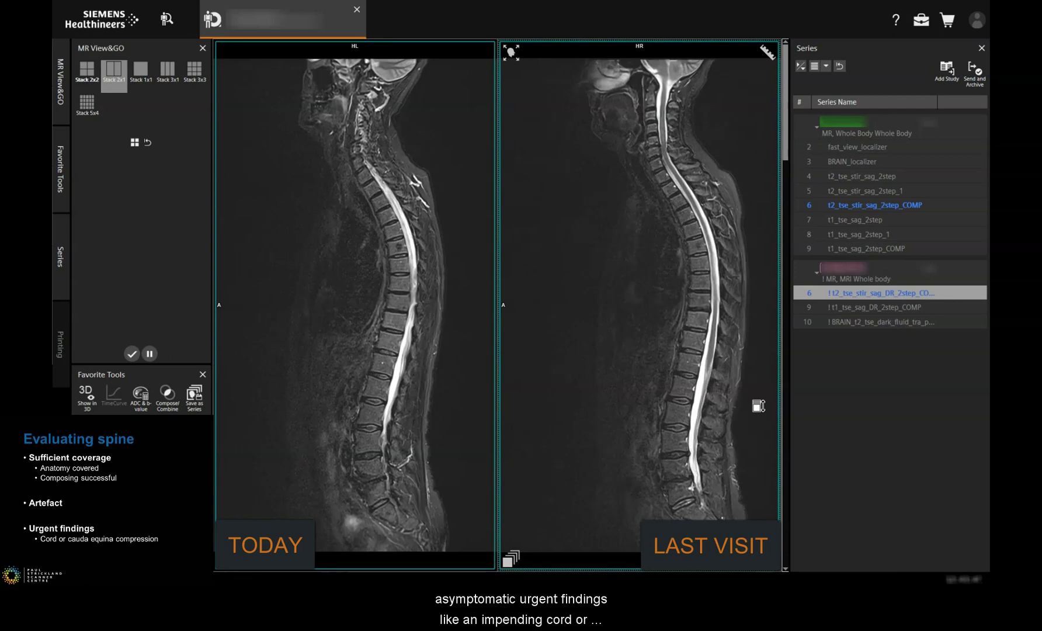
{"action": "scroll", "coordinate": [759, 406], "scroll_direction": "up", "scroll_amount": 5}
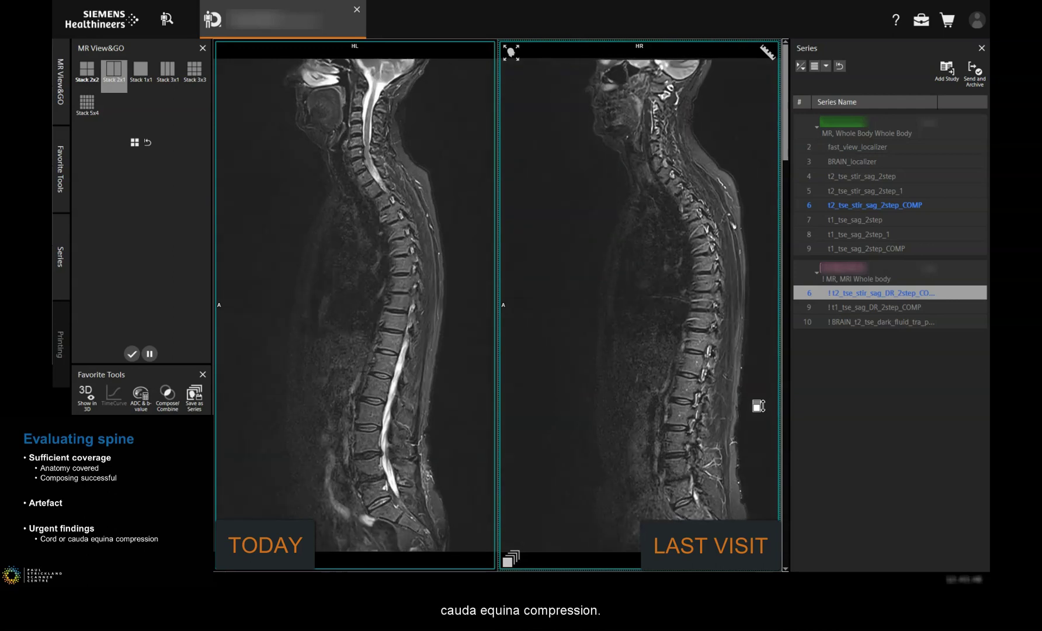
{"action": "scroll", "coordinate": [759, 406], "scroll_direction": "up", "scroll_amount": 1}
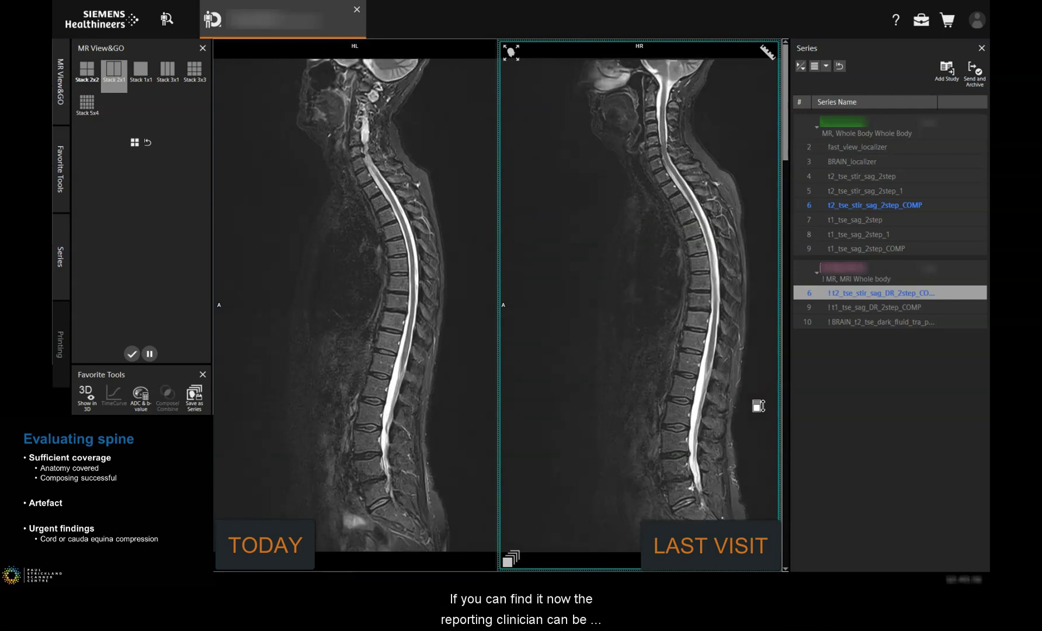
{"action": "left_click", "coordinate": [370, 304]}
{"action": "scroll", "coordinate": [463, 325], "scroll_direction": "down", "scroll_amount": 2}
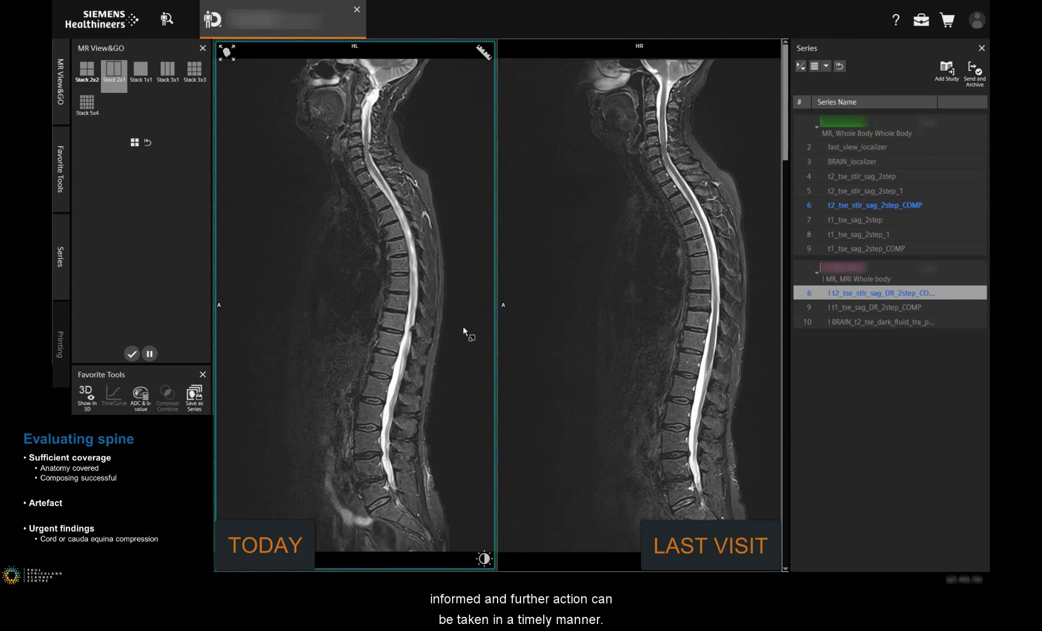
{"action": "scroll", "coordinate": [448, 303], "scroll_direction": "down", "scroll_amount": 2}
{"action": "scroll", "coordinate": [449, 301], "scroll_direction": "up", "scroll_amount": 2}
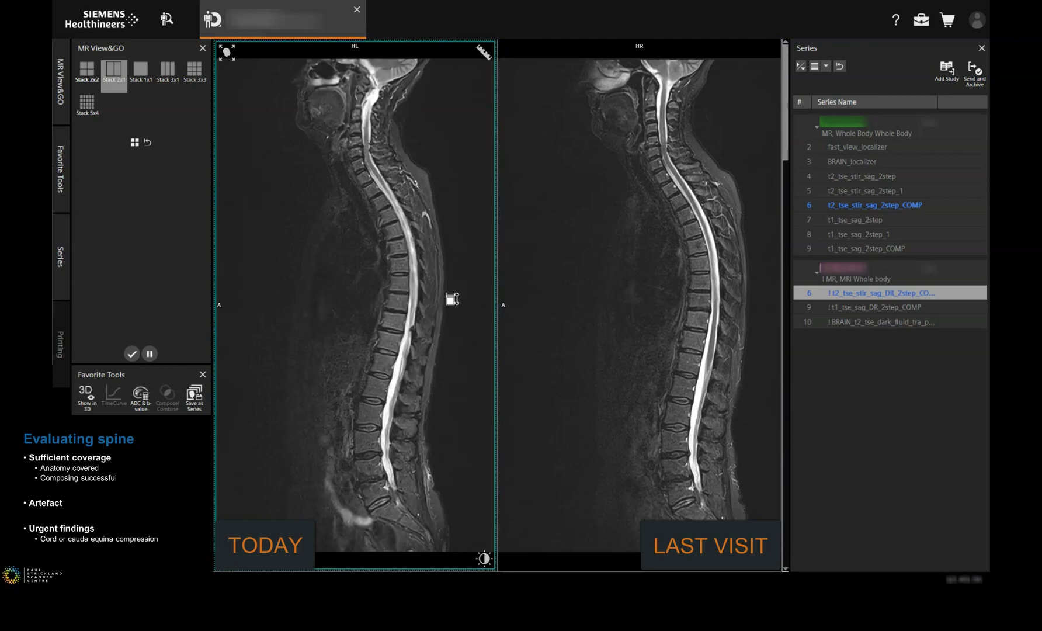
{"action": "scroll", "coordinate": [453, 298], "scroll_direction": "up", "scroll_amount": 1}
{"action": "scroll", "coordinate": [452, 298], "scroll_direction": "up", "scroll_amount": 1}
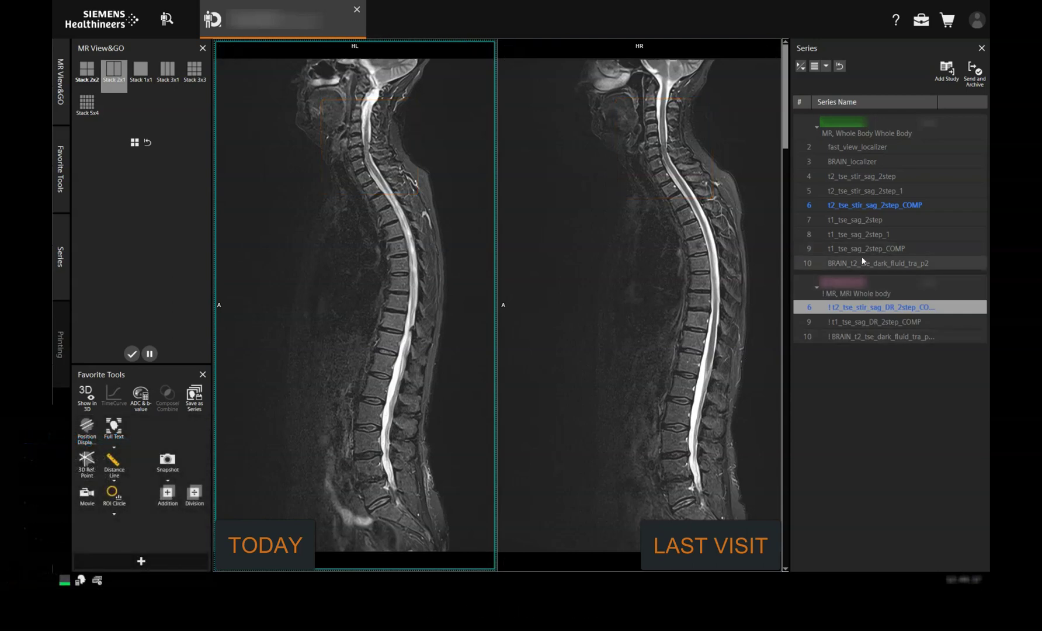
Load today's and the prior BRAIN_t2_tse_dark_fluid_tra series into the TODAY and LAST VISIT views.
{"action": "left_click_drag", "start_coordinate": [863, 261], "coordinate": [307, 257]}
{"action": "left_click_drag", "start_coordinate": [915, 336], "coordinate": [639, 327]}
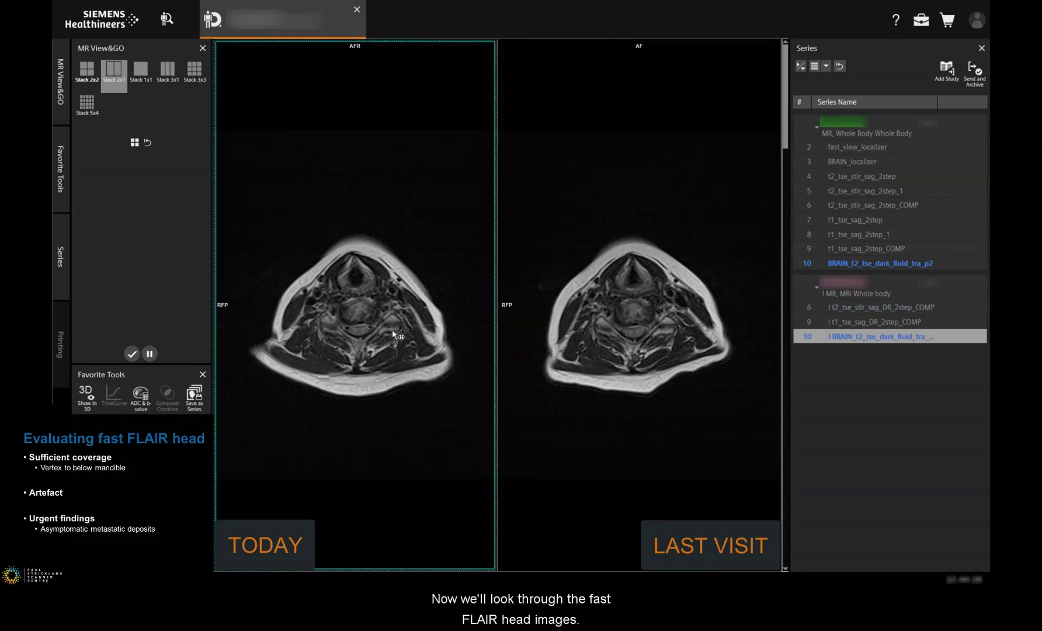
{"action": "scroll", "coordinate": [749, 391], "scroll_direction": "up", "scroll_amount": 5}
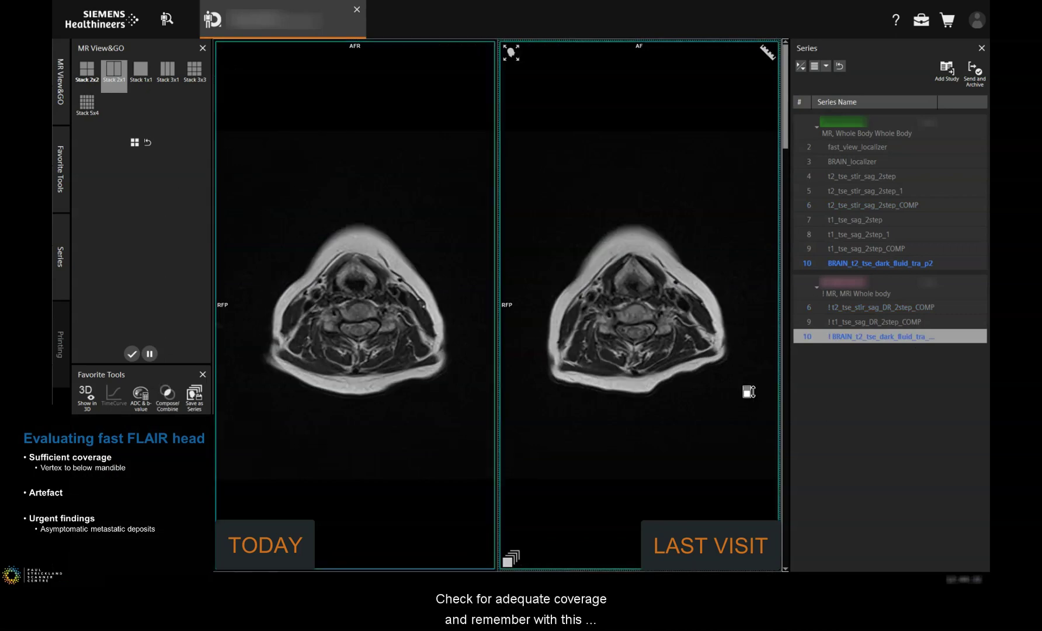
{"action": "scroll", "coordinate": [749, 391], "scroll_direction": "up", "scroll_amount": 10}
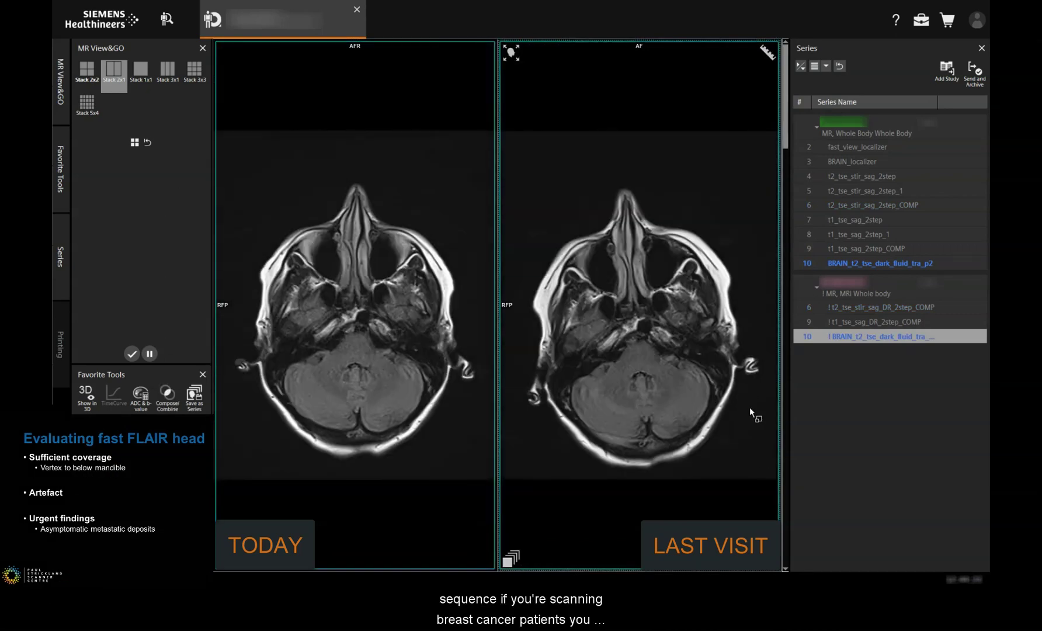
{"action": "scroll", "coordinate": [760, 454], "scroll_direction": "up", "scroll_amount": 8}
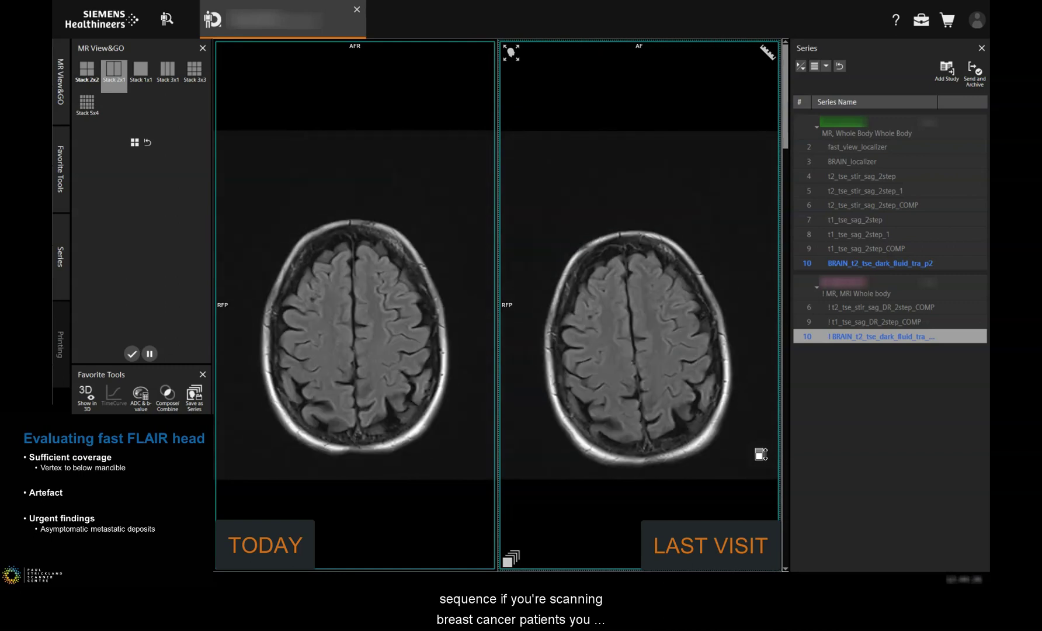
Page both FLAIR views from upper neck to lateral ventricles, then load today's T1 sagittal spine.
{"action": "scroll", "coordinate": [760, 454], "scroll_direction": "down", "scroll_amount": 3}
{"action": "scroll", "coordinate": [760, 454], "scroll_direction": "down", "scroll_amount": 10}
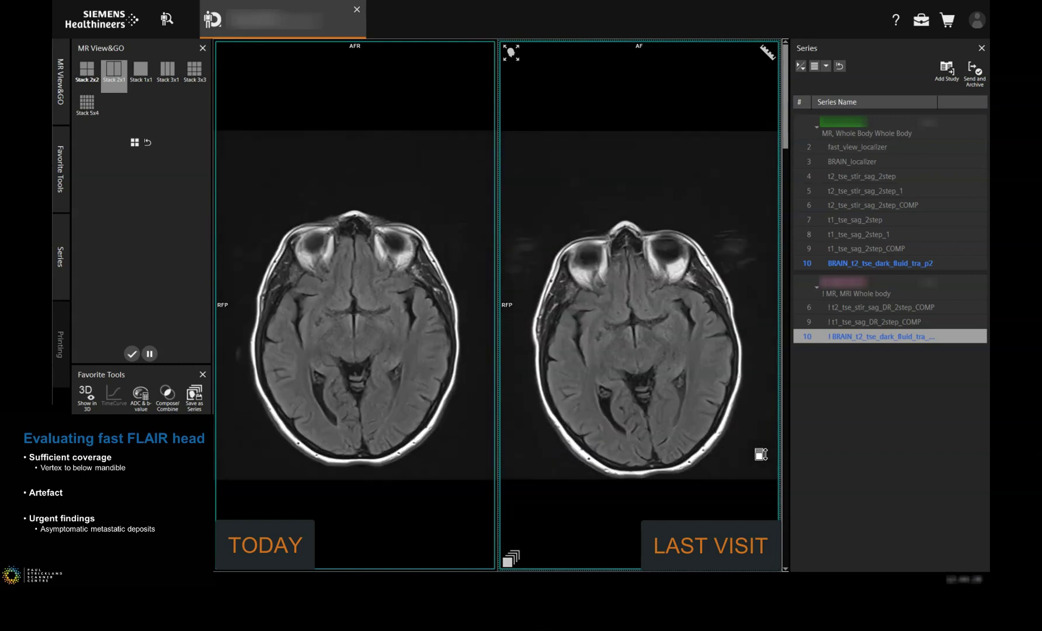
{"action": "scroll", "coordinate": [761, 454], "scroll_direction": "up", "scroll_amount": 10}
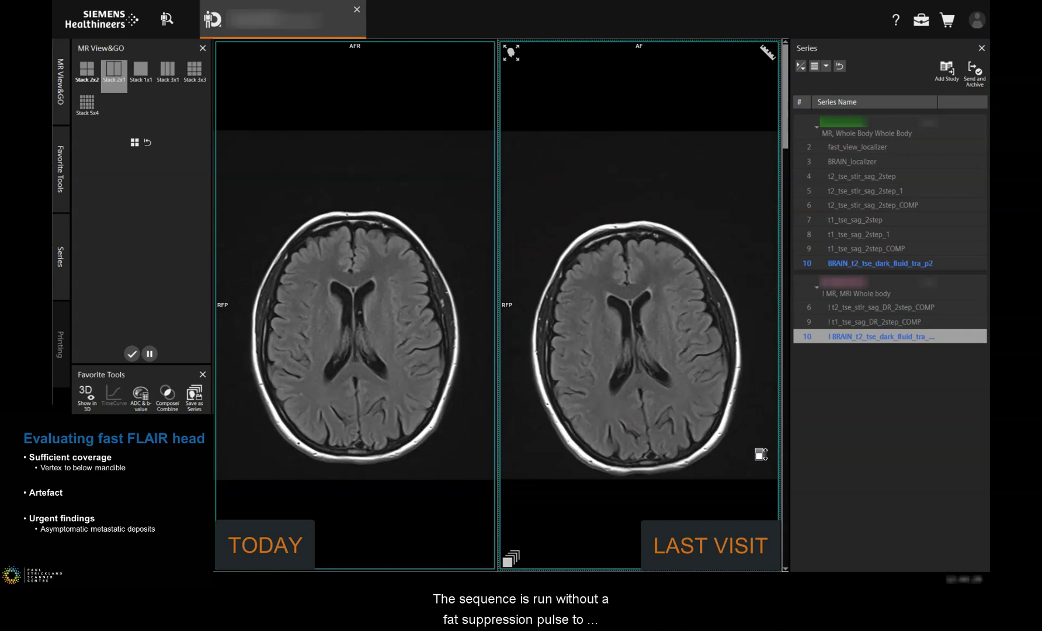
{"action": "scroll", "coordinate": [761, 454], "scroll_direction": "up", "scroll_amount": 4}
{"action": "scroll", "coordinate": [761, 454], "scroll_direction": "down", "scroll_amount": 6}
{"action": "scroll", "coordinate": [761, 454], "scroll_direction": "down", "scroll_amount": 12}
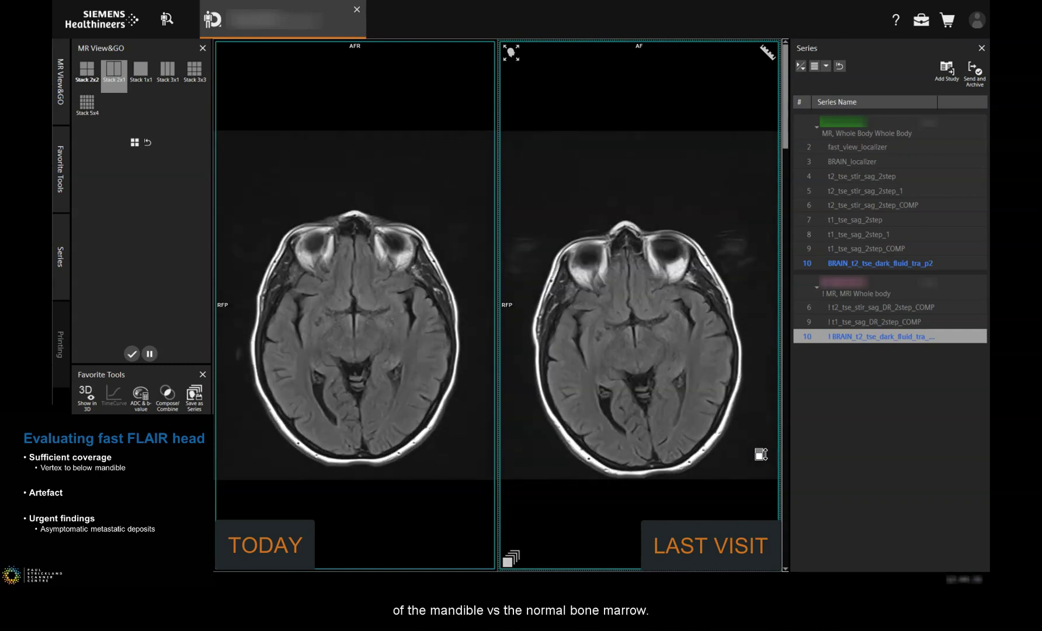
{"action": "scroll", "coordinate": [761, 454], "scroll_direction": "down", "scroll_amount": 8}
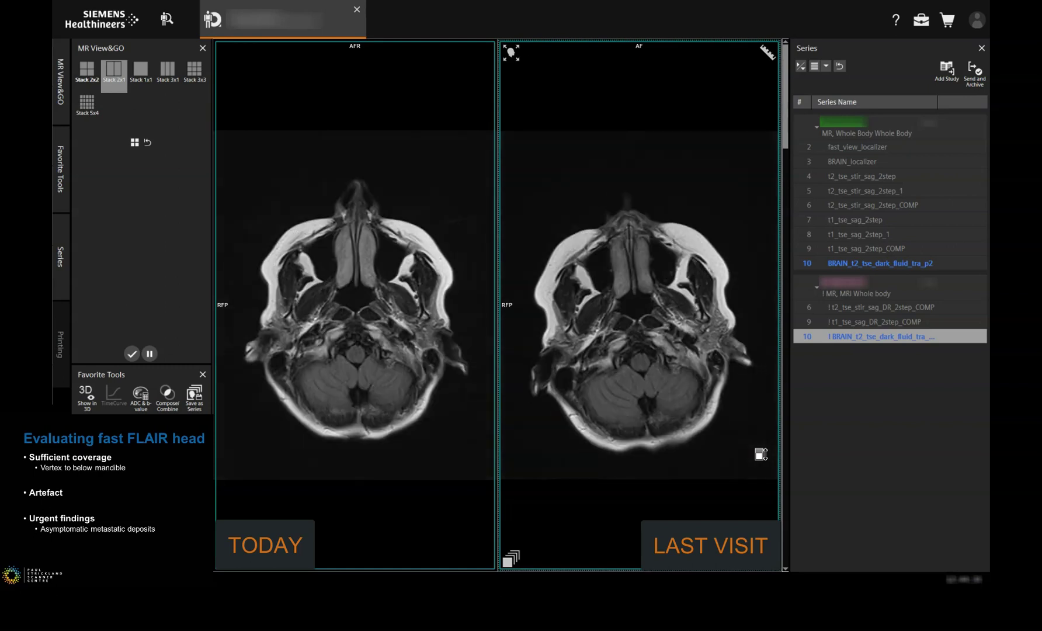
{"action": "scroll", "coordinate": [761, 454], "scroll_direction": "down", "scroll_amount": 5}
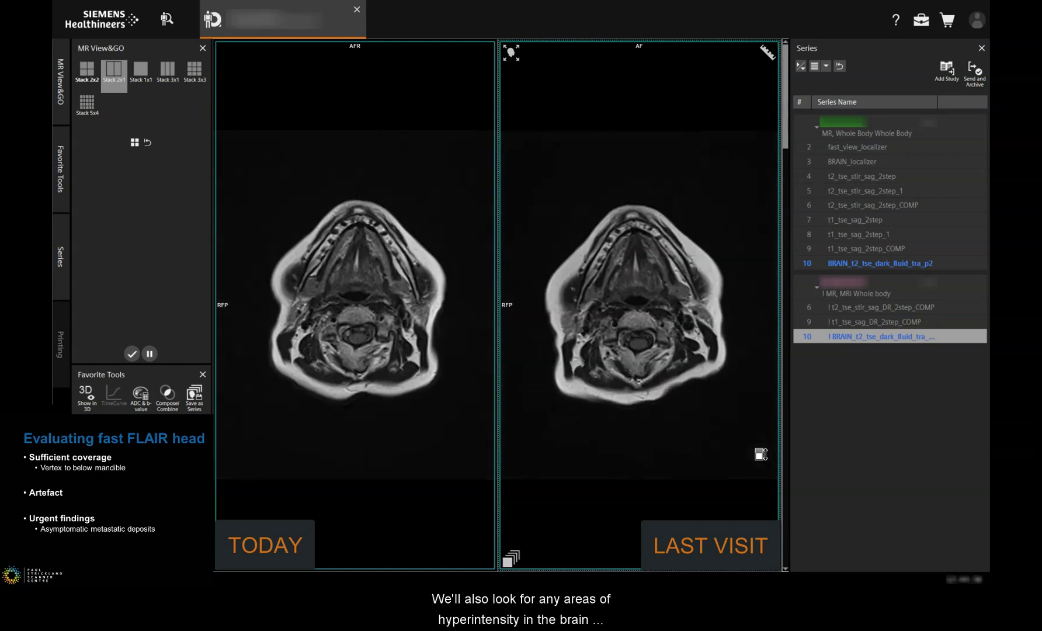
{"action": "scroll", "coordinate": [760, 454], "scroll_direction": "up", "scroll_amount": 12}
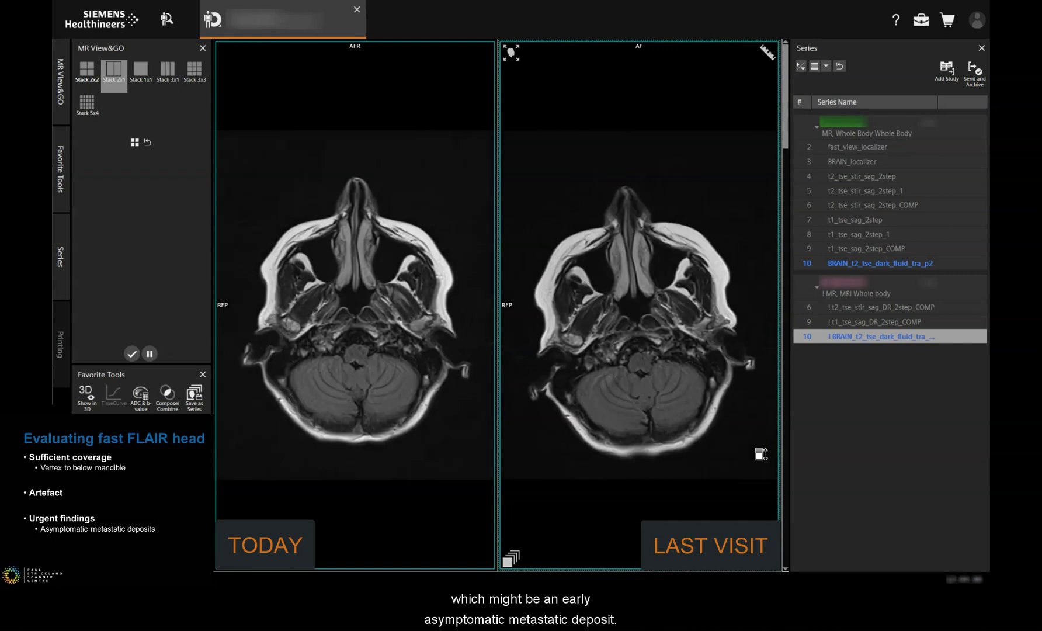
{"action": "scroll", "coordinate": [761, 454], "scroll_direction": "up", "scroll_amount": 3}
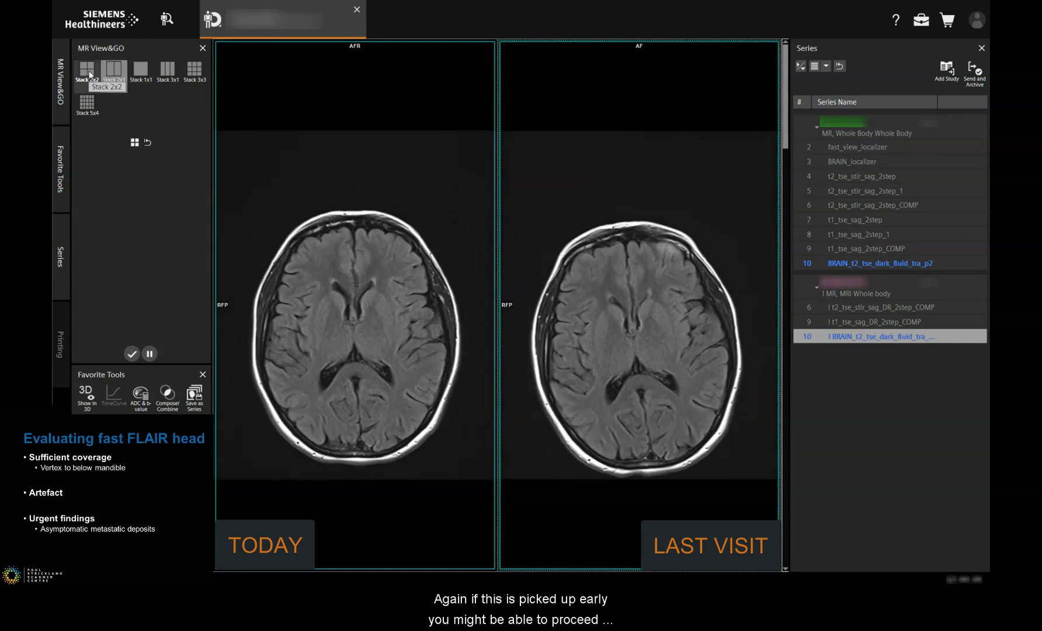
{"action": "left_click", "coordinate": [881, 244]}
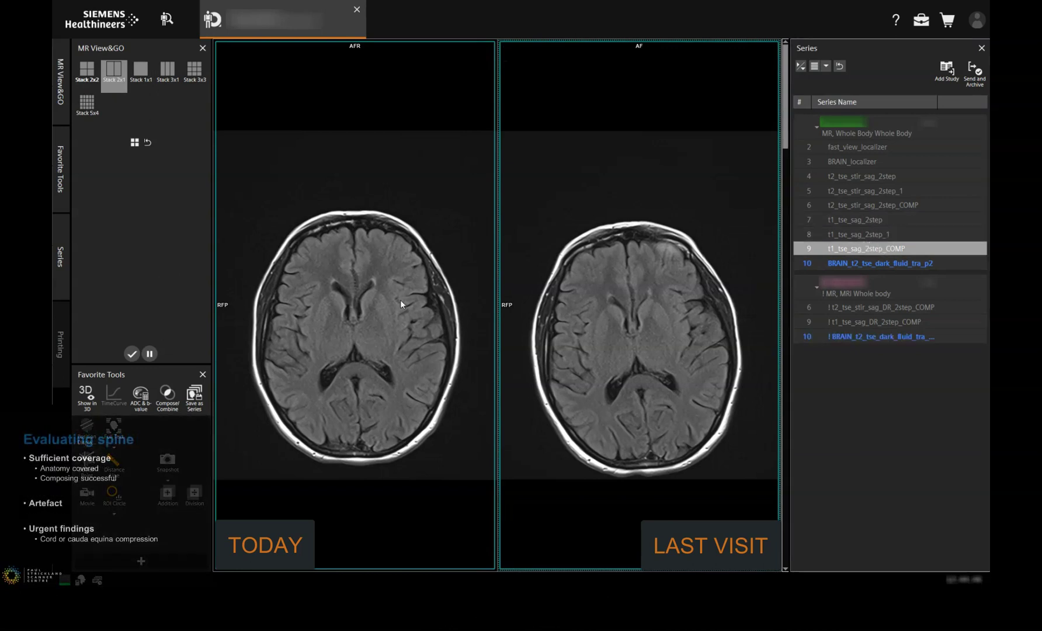
Load last visit's t1_tse_sag_DR_2step_COMP on the right and scroll both through the mid-sagittal cord.
{"action": "left_click_drag", "start_coordinate": [944, 322], "coordinate": [588, 333]}
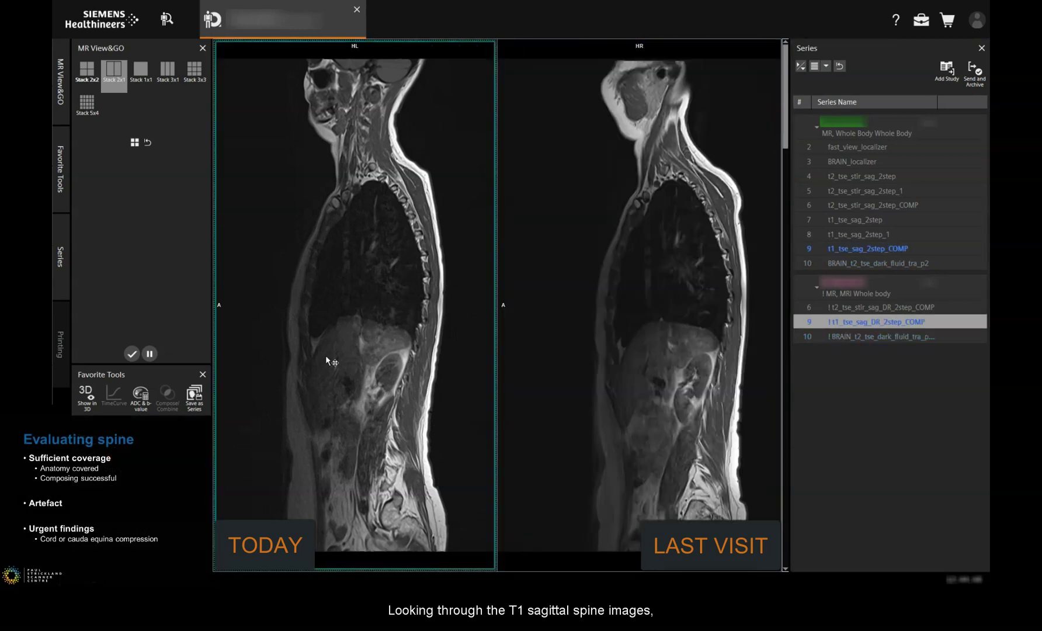
{"action": "scroll", "coordinate": [743, 402], "scroll_direction": "down", "scroll_amount": 10}
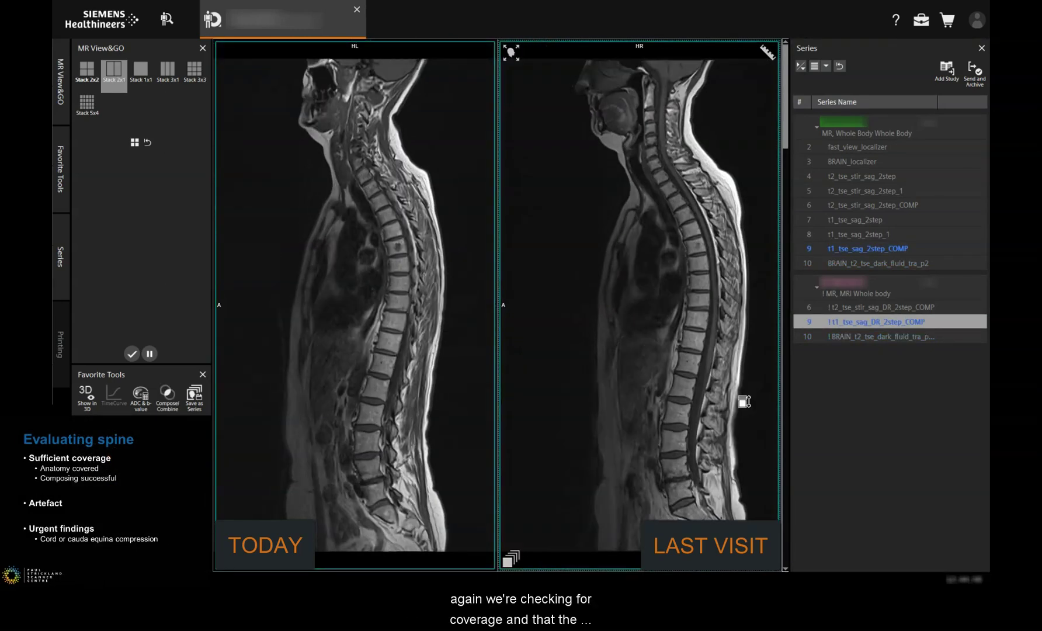
{"action": "scroll", "coordinate": [743, 402], "scroll_direction": "down", "scroll_amount": 3}
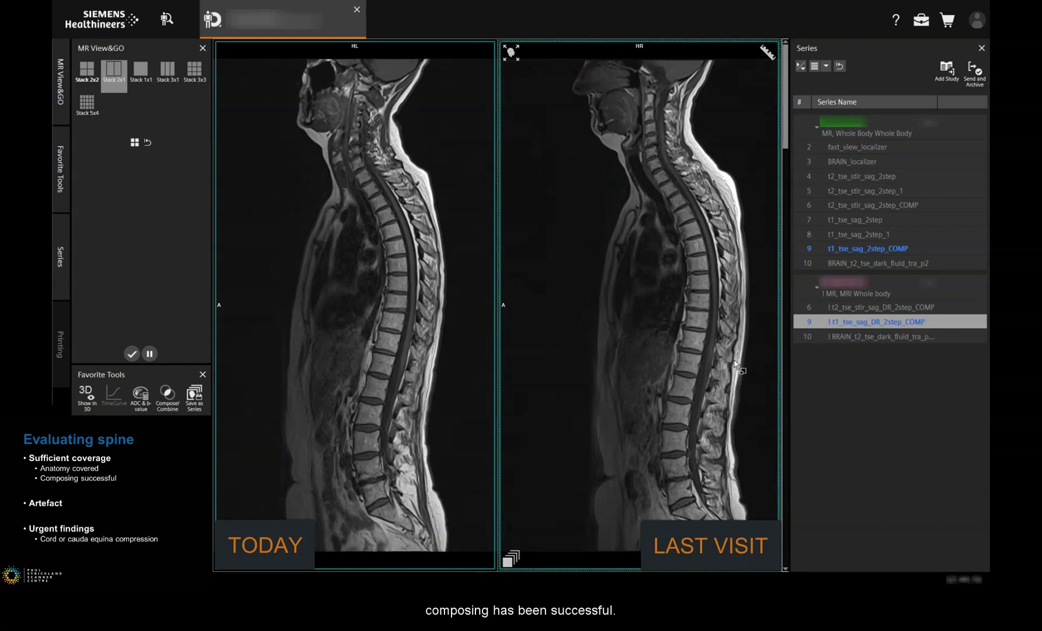
{"action": "scroll", "coordinate": [464, 295], "scroll_direction": "down", "scroll_amount": 2}
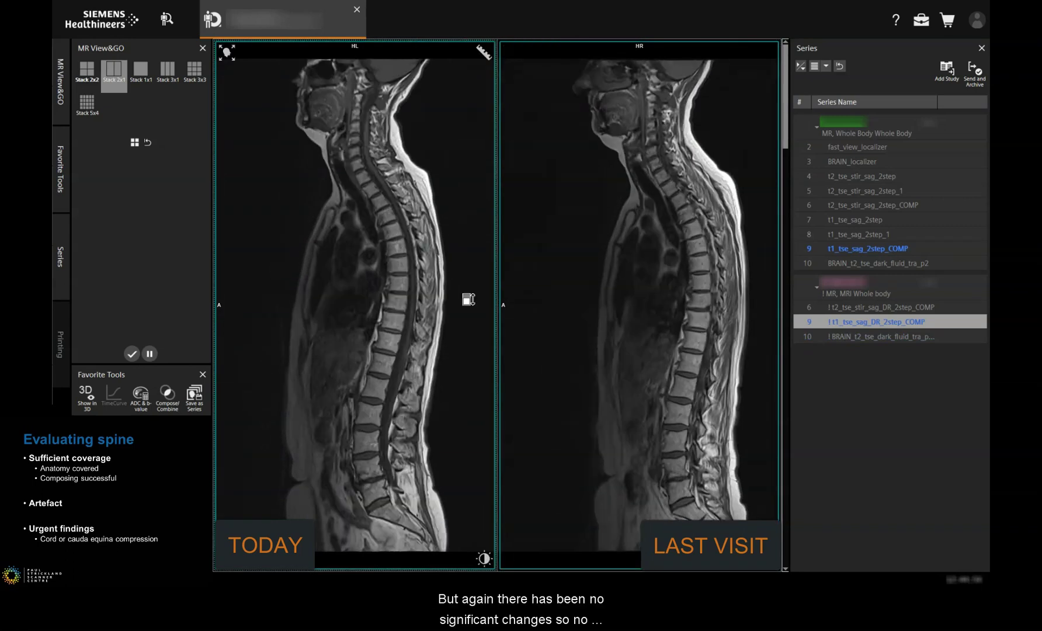
{"action": "scroll", "coordinate": [468, 300], "scroll_direction": "down", "scroll_amount": 2}
{"action": "scroll", "coordinate": [435, 311], "scroll_direction": "up", "scroll_amount": 3}
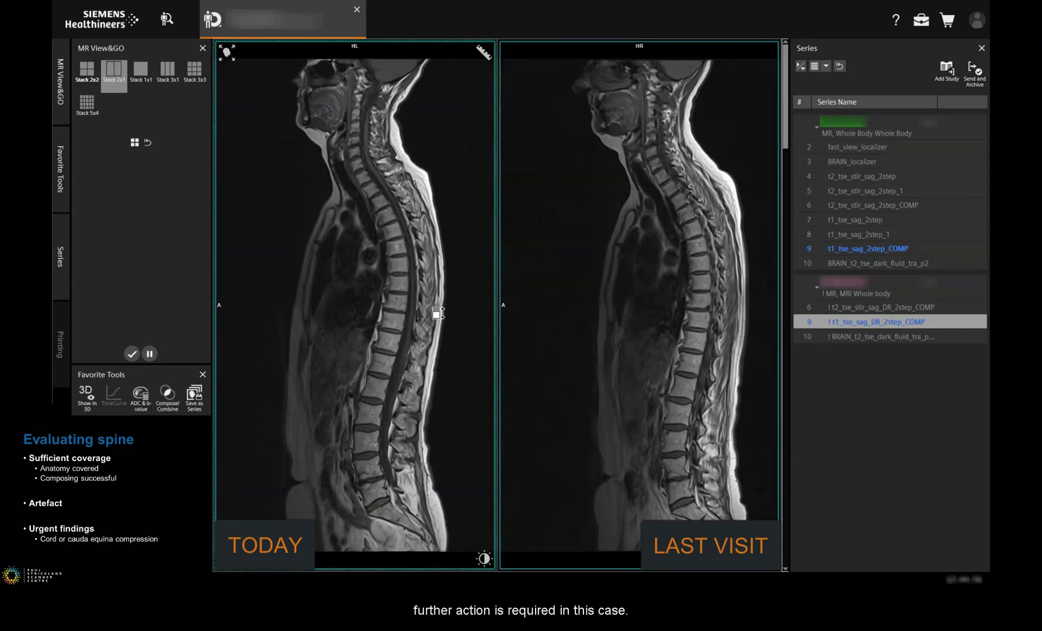
{"action": "scroll", "coordinate": [615, 312], "scroll_direction": "up", "scroll_amount": 1}
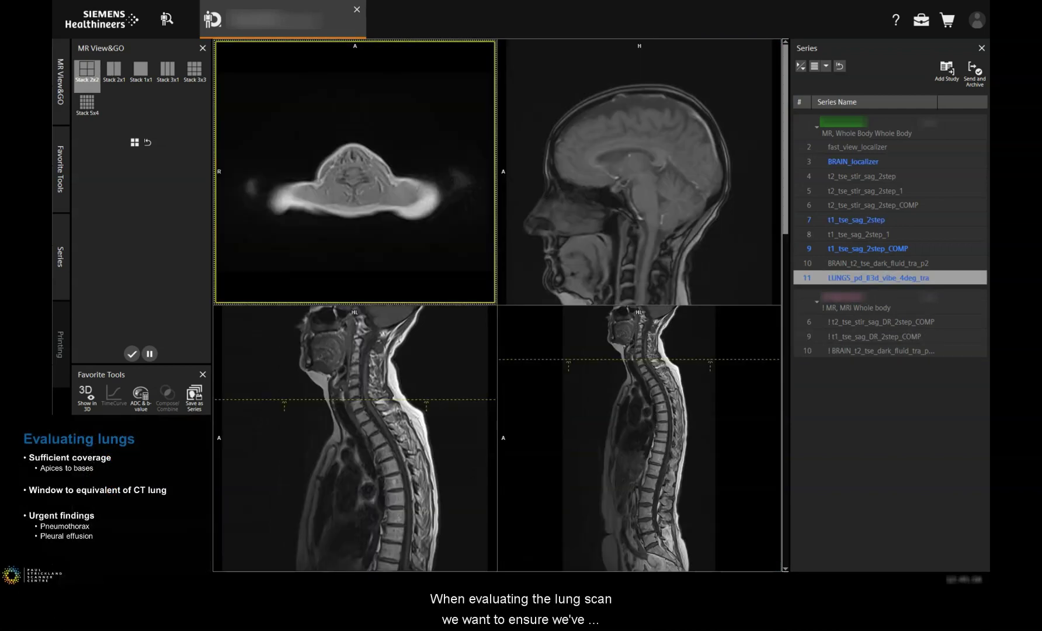
{"action": "scroll", "coordinate": [462, 119], "scroll_direction": "down", "scroll_amount": 6}
Apply a bright lung window to the axial chest image and scroll from apices to bases.
{"action": "left_click_drag", "start_coordinate": [467, 127], "coordinate": [471, 133]}
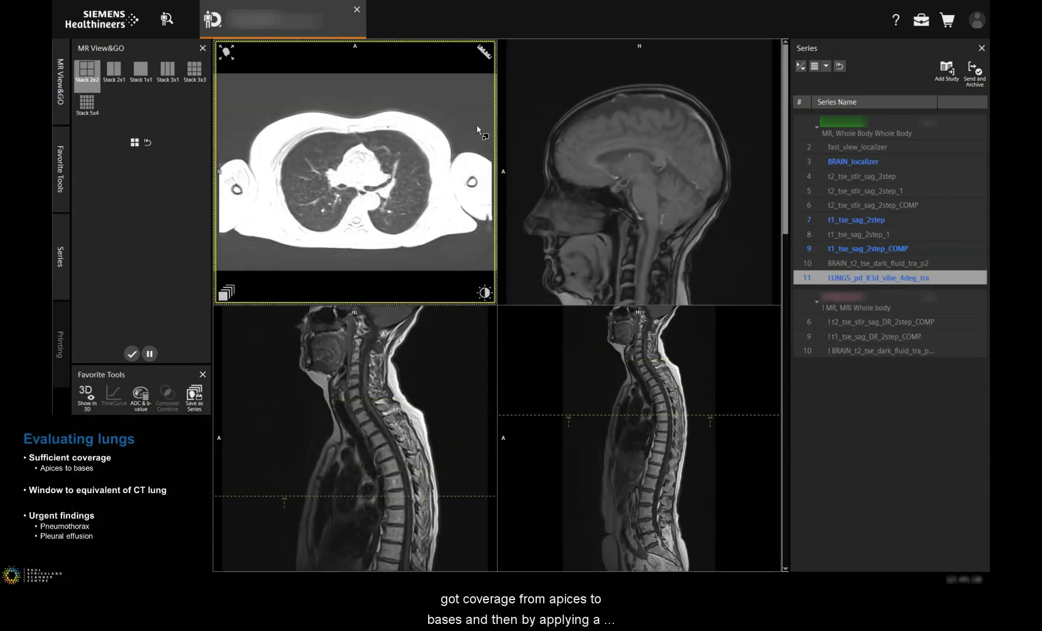
{"action": "scroll", "coordinate": [478, 129], "scroll_direction": "down", "scroll_amount": 15}
{"action": "scroll", "coordinate": [477, 129], "scroll_direction": "up", "scroll_amount": 10}
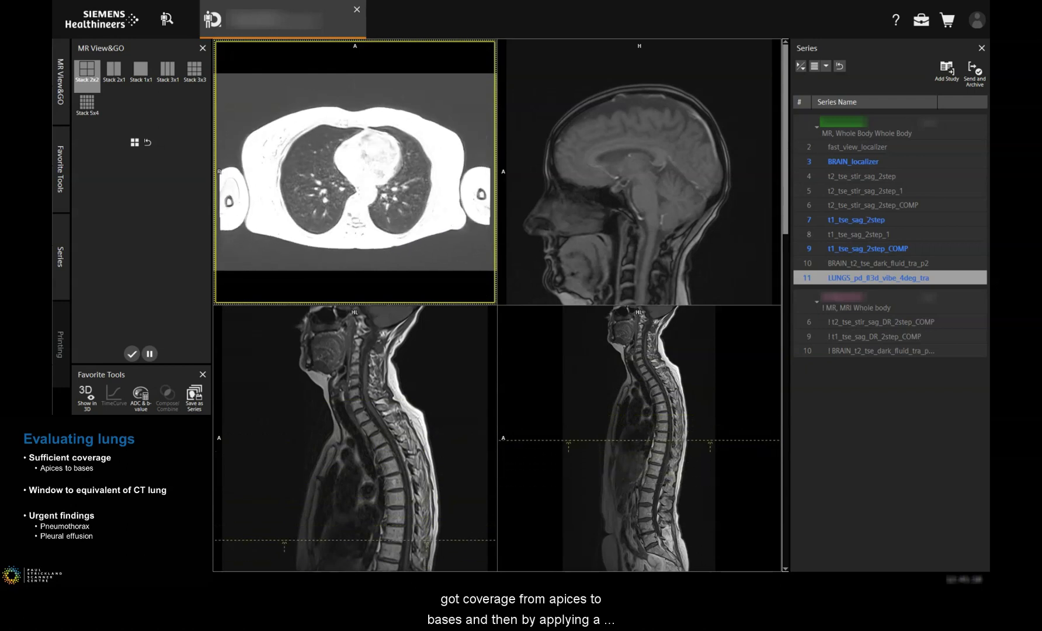
{"action": "scroll", "coordinate": [355, 172], "scroll_direction": "up", "scroll_amount": 8}
{"action": "scroll", "coordinate": [355, 171], "scroll_direction": "down", "scroll_amount": 3}
{"action": "scroll", "coordinate": [355, 172], "scroll_direction": "down", "scroll_amount": 8}
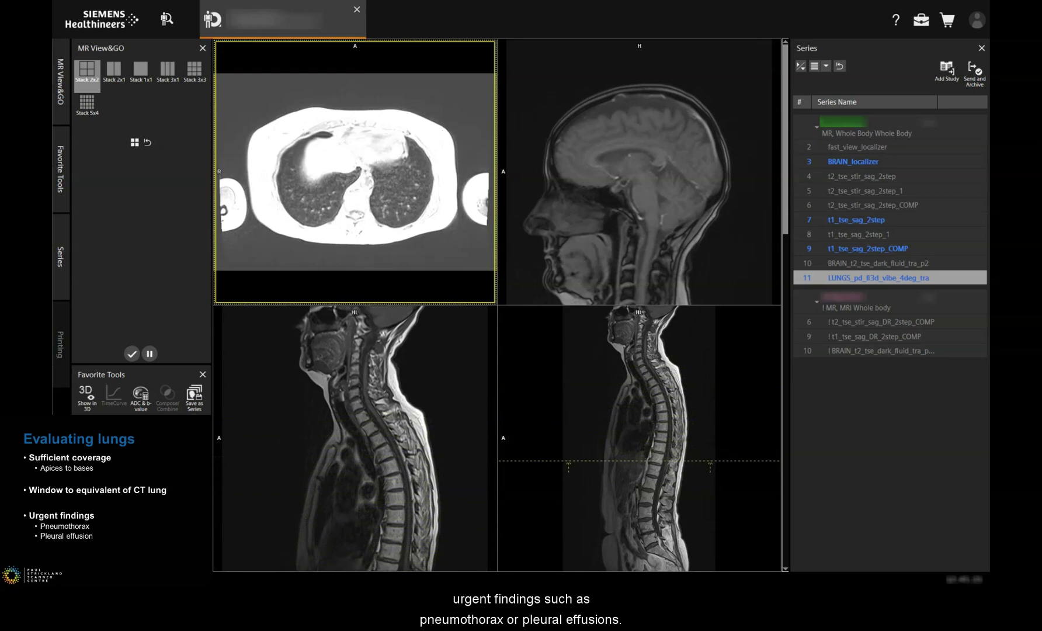
{"action": "scroll", "coordinate": [355, 172], "scroll_direction": "up", "scroll_amount": 5}
{"action": "scroll", "coordinate": [355, 171], "scroll_direction": "down", "scroll_amount": 6}
{"action": "scroll", "coordinate": [355, 172], "scroll_direction": "up", "scroll_amount": 7}
{"action": "scroll", "coordinate": [354, 171], "scroll_direction": "down", "scroll_amount": 3}
{"action": "scroll", "coordinate": [355, 172], "scroll_direction": "up", "scroll_amount": 4}
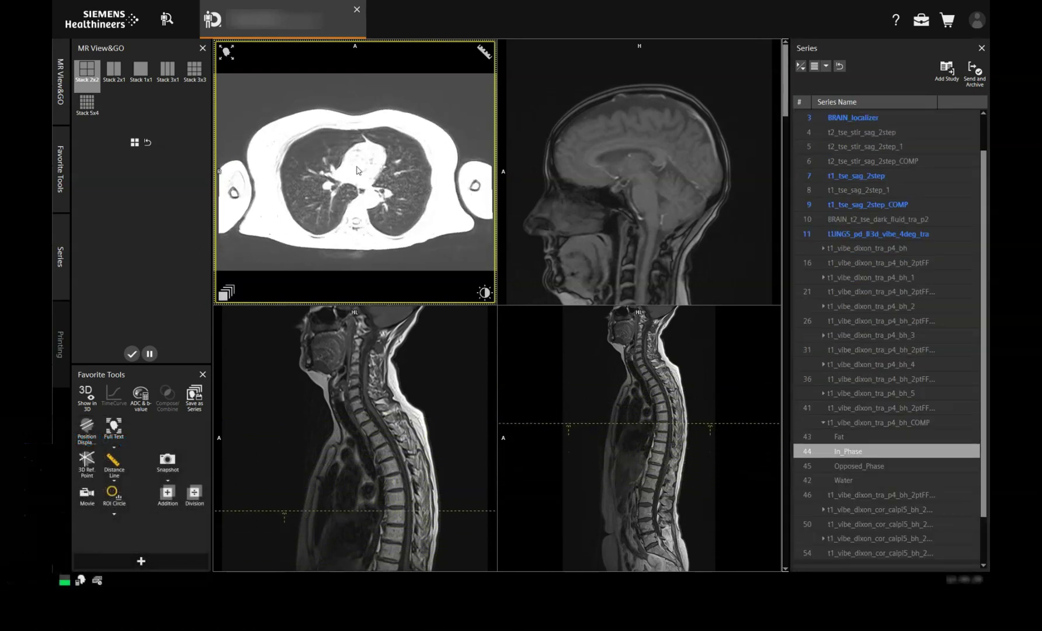
Page through the t1_vibe_dixon In_Phase axial slices from the head down to the knees.
{"action": "scroll", "coordinate": [377, 166], "scroll_direction": "up", "scroll_amount": 5}
{"action": "scroll", "coordinate": [377, 166], "scroll_direction": "down", "scroll_amount": 10}
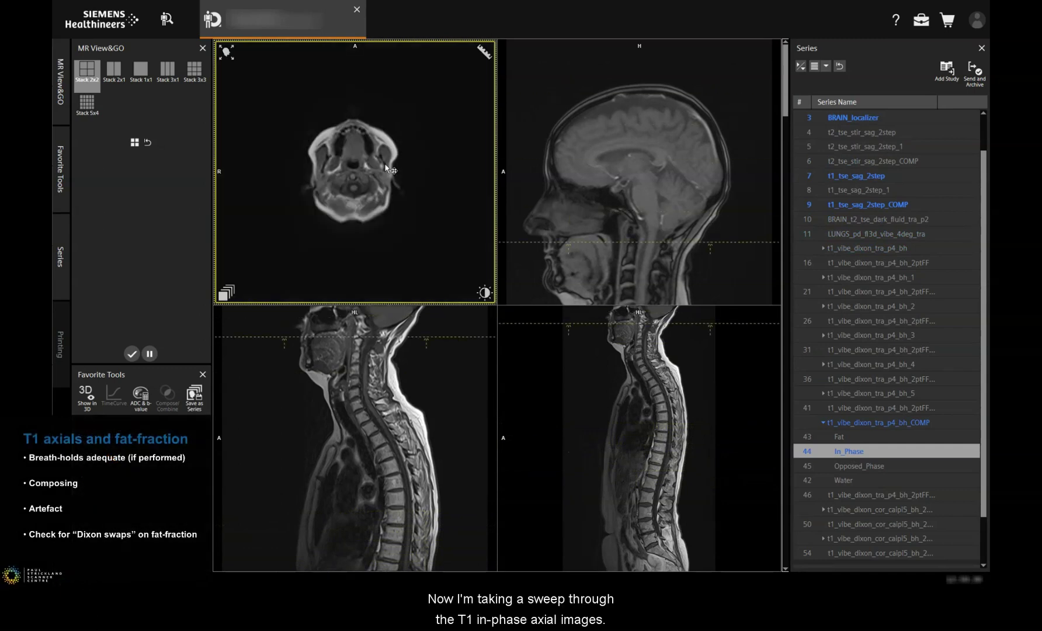
{"action": "scroll", "coordinate": [440, 131], "scroll_direction": "down", "scroll_amount": 15}
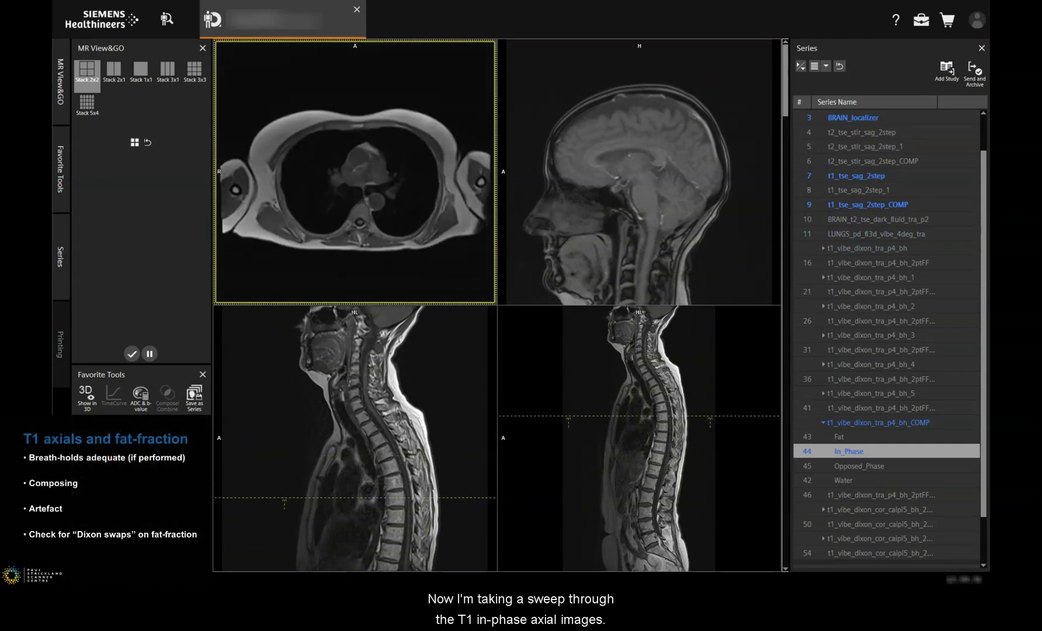
{"action": "scroll", "coordinate": [455, 119], "scroll_direction": "down", "scroll_amount": 20}
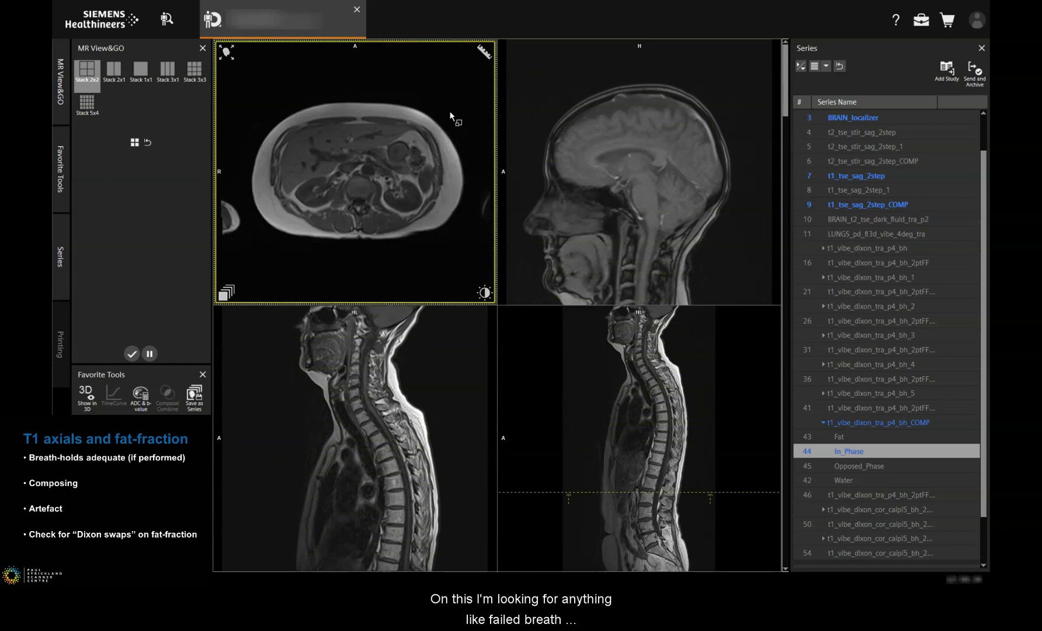
{"action": "scroll", "coordinate": [450, 159], "scroll_direction": "up", "scroll_amount": 20}
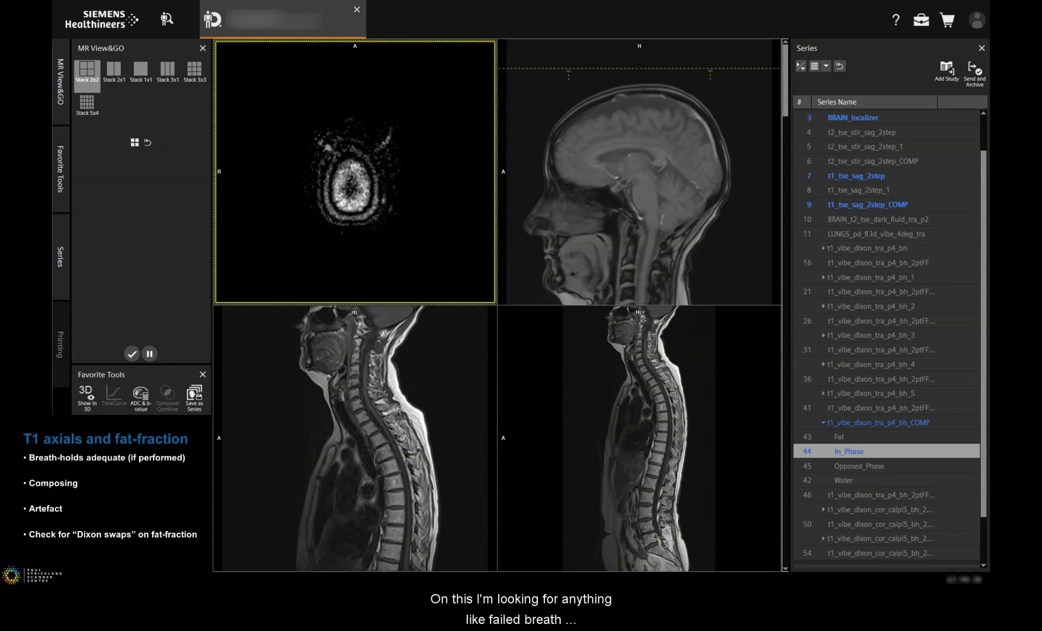
{"action": "scroll", "coordinate": [476, 108], "scroll_direction": "down", "scroll_amount": 10}
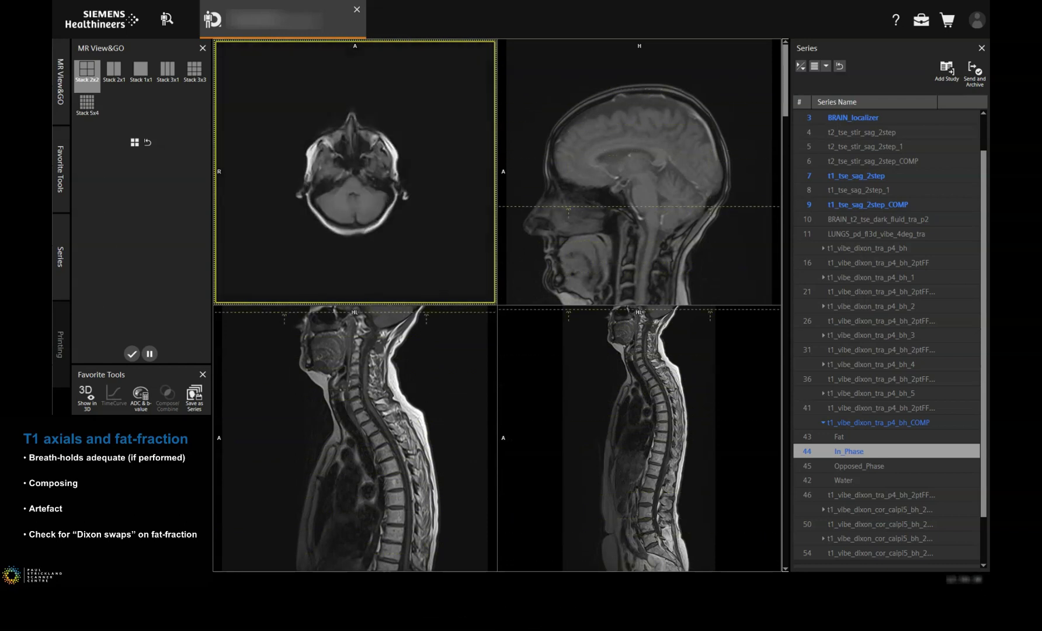
{"action": "scroll", "coordinate": [355, 171], "scroll_direction": "down", "scroll_amount": 10}
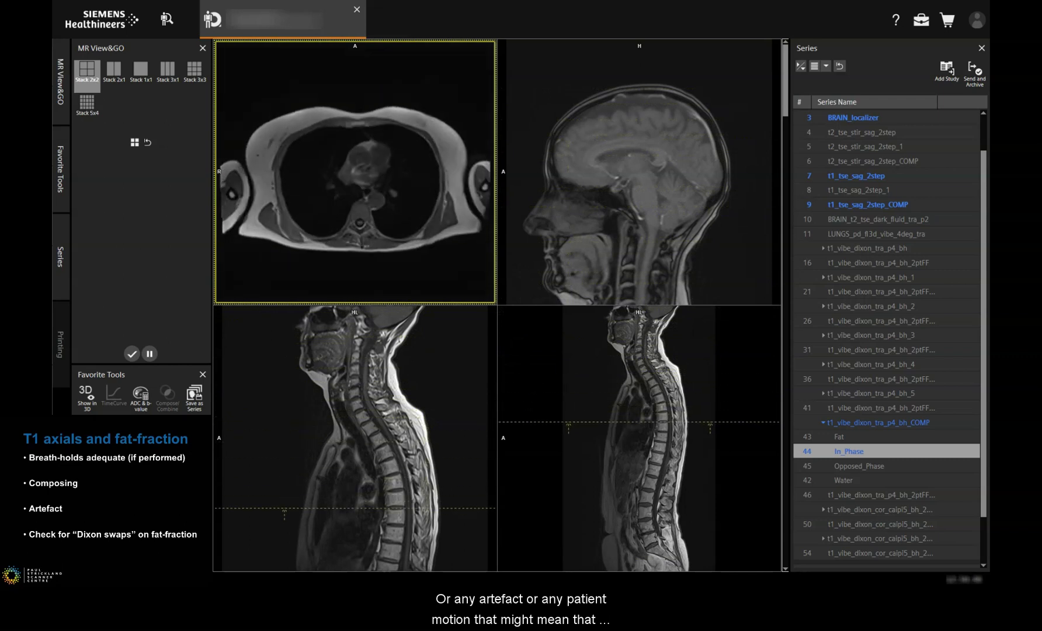
{"action": "scroll", "coordinate": [355, 171], "scroll_direction": "down", "scroll_amount": 10}
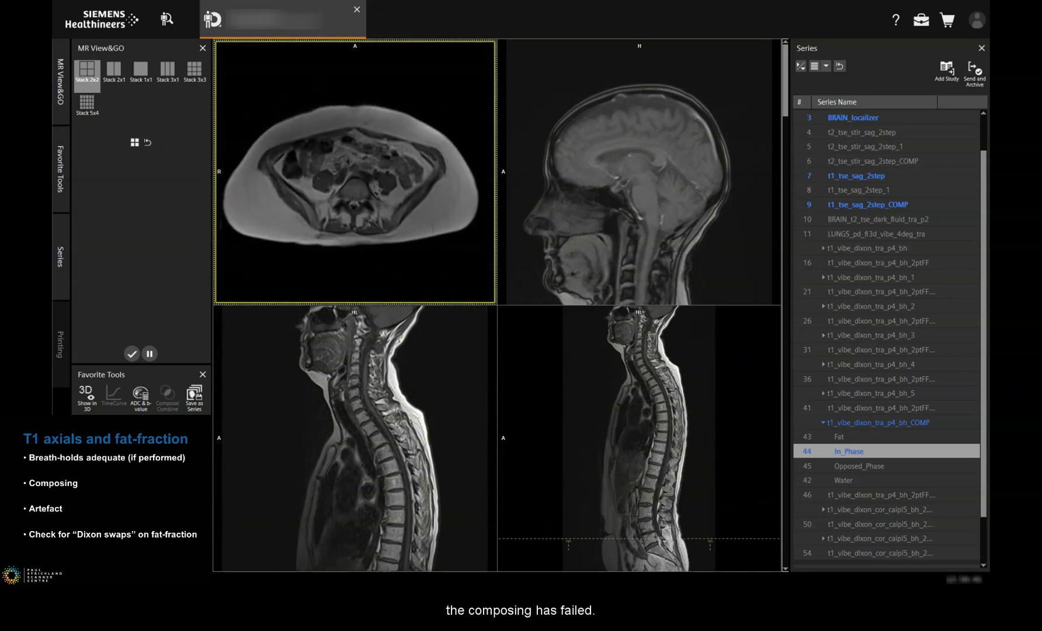
{"action": "scroll", "coordinate": [355, 171], "scroll_direction": "down", "scroll_amount": 10}
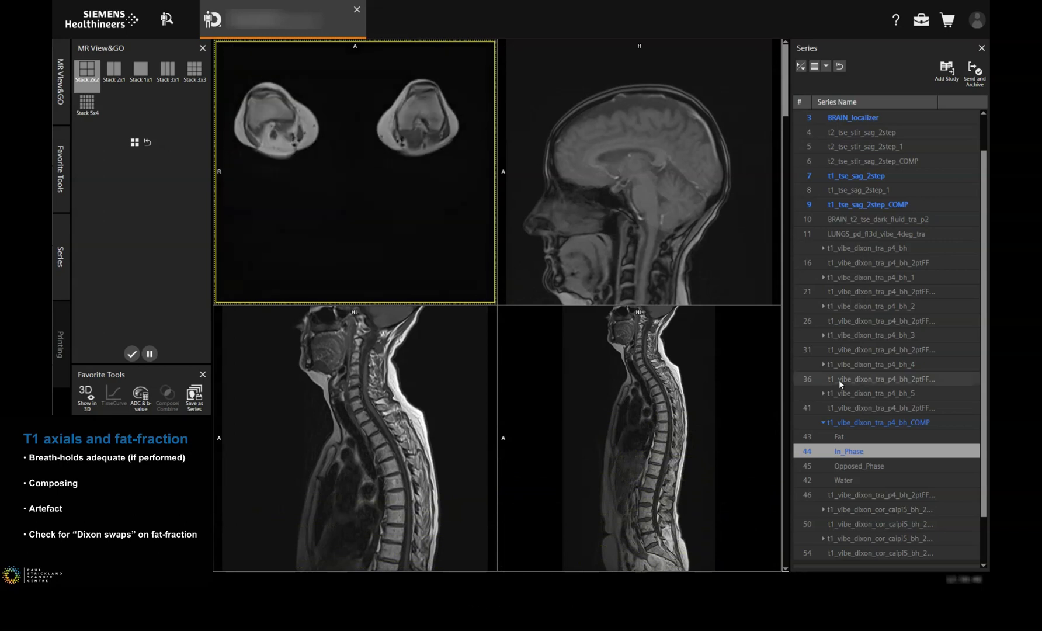
Load series 46 t1_vibe_dixon fat-fraction into the top-left view and scroll from head to knees.
{"action": "left_click_drag", "start_coordinate": [883, 501], "coordinate": [456, 104]}
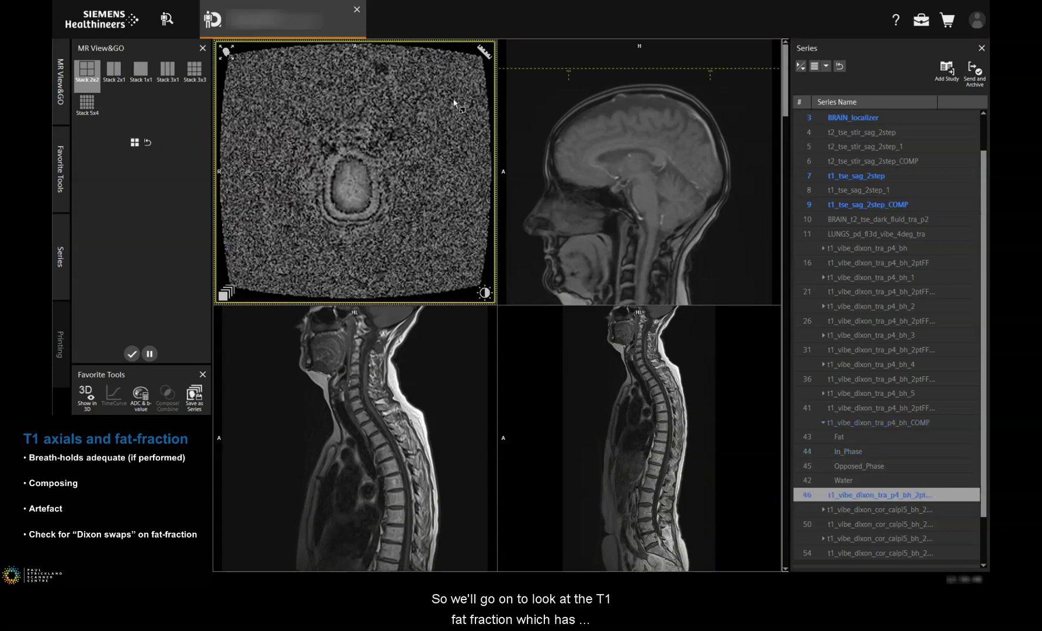
{"action": "scroll", "coordinate": [478, 87], "scroll_direction": "down", "scroll_amount": 10}
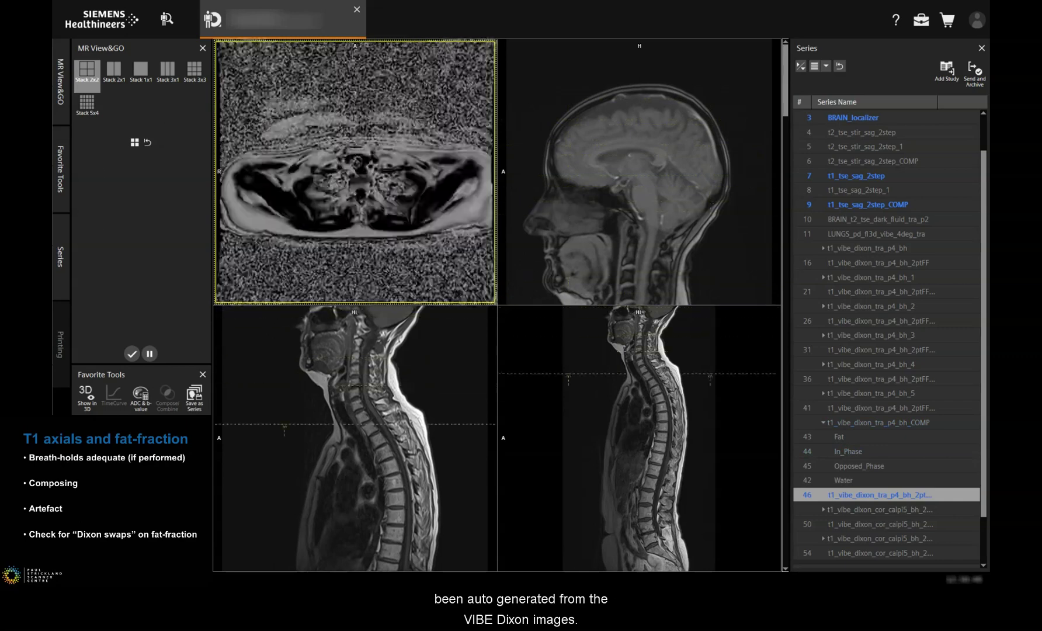
{"action": "scroll", "coordinate": [355, 172], "scroll_direction": "down", "scroll_amount": 15}
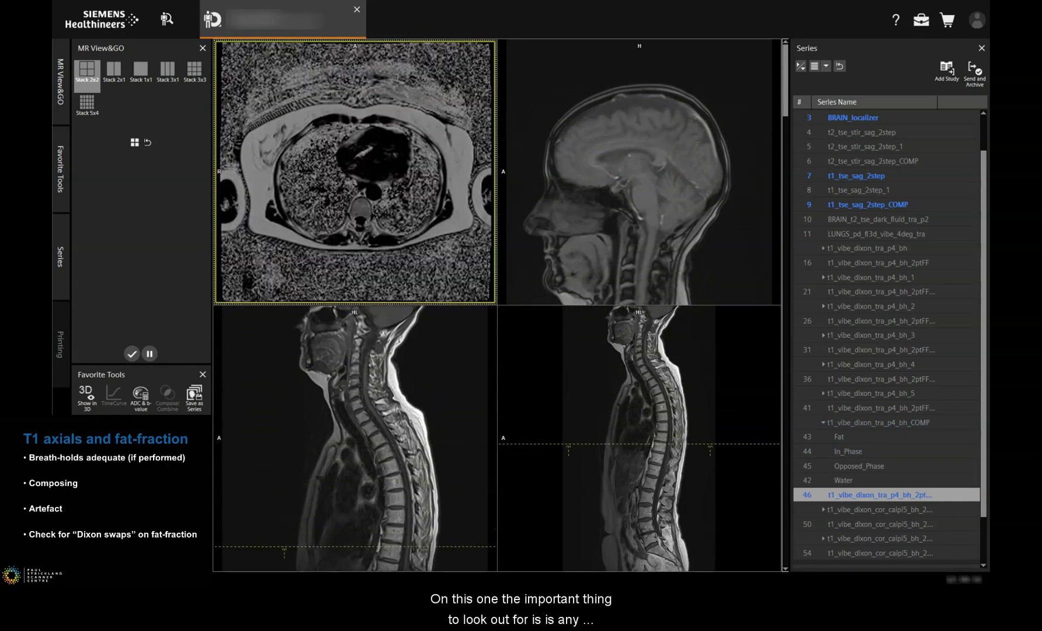
{"action": "scroll", "coordinate": [356, 171], "scroll_direction": "down", "scroll_amount": 15}
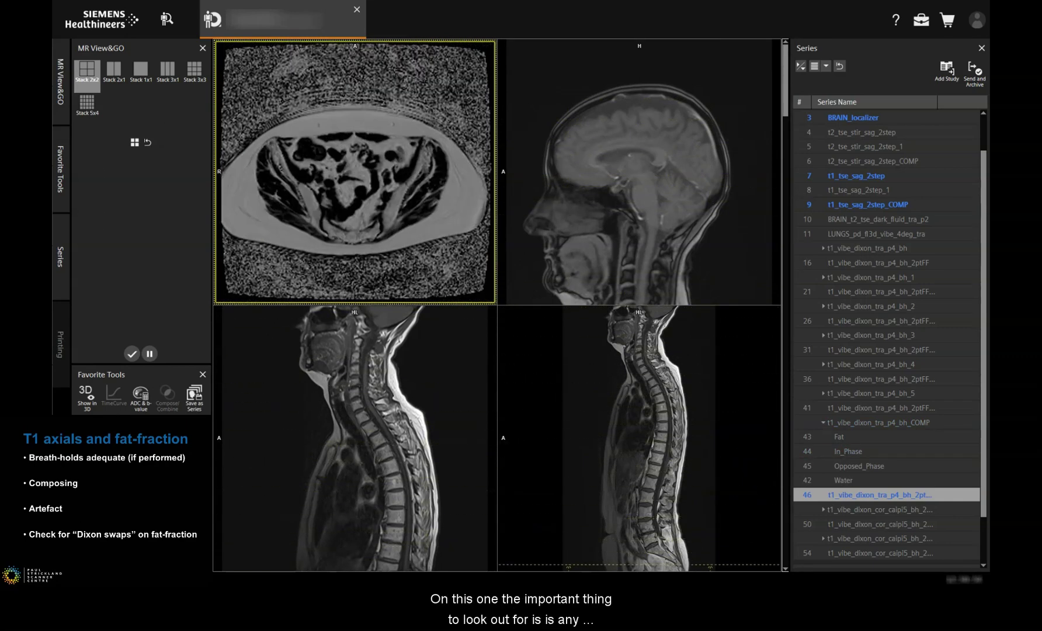
{"action": "scroll", "coordinate": [356, 171], "scroll_direction": "down", "scroll_amount": 15}
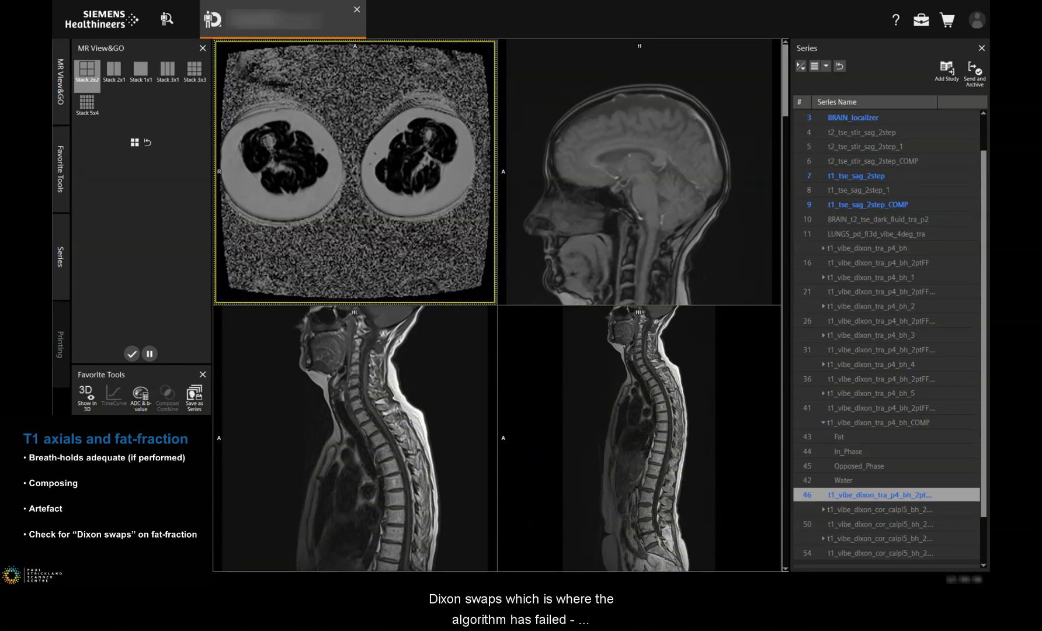
{"action": "scroll", "coordinate": [356, 171], "scroll_direction": "down", "scroll_amount": 6}
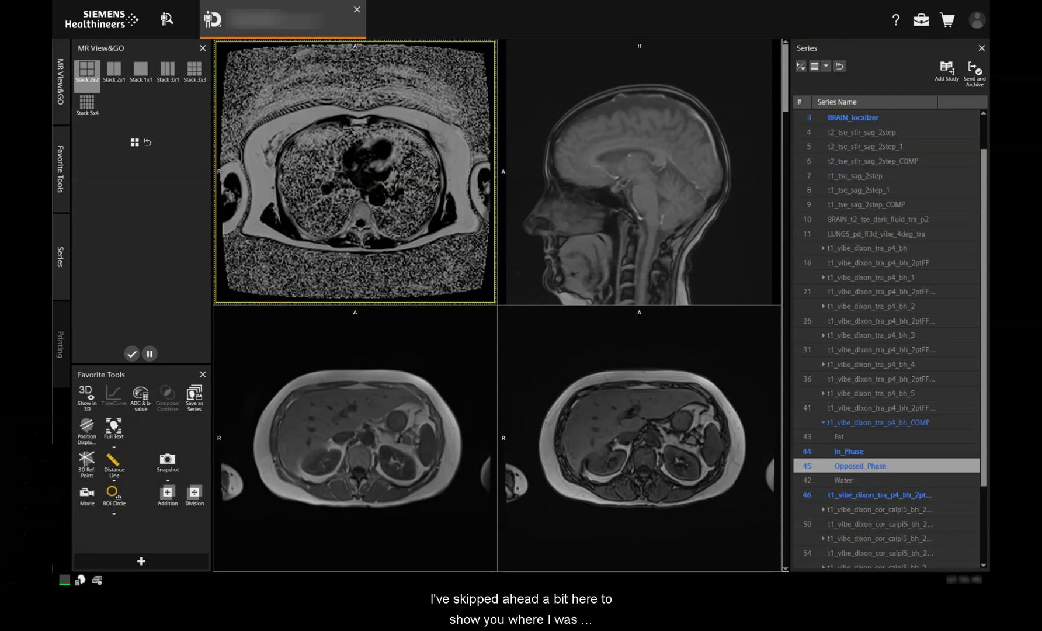
Draw three circle ROIs over the spine, the abdomen and a small region to read mean values.
{"action": "left_click", "coordinate": [113, 494]}
{"action": "left_click_drag", "start_coordinate": [360, 205], "coordinate": [368, 217]}
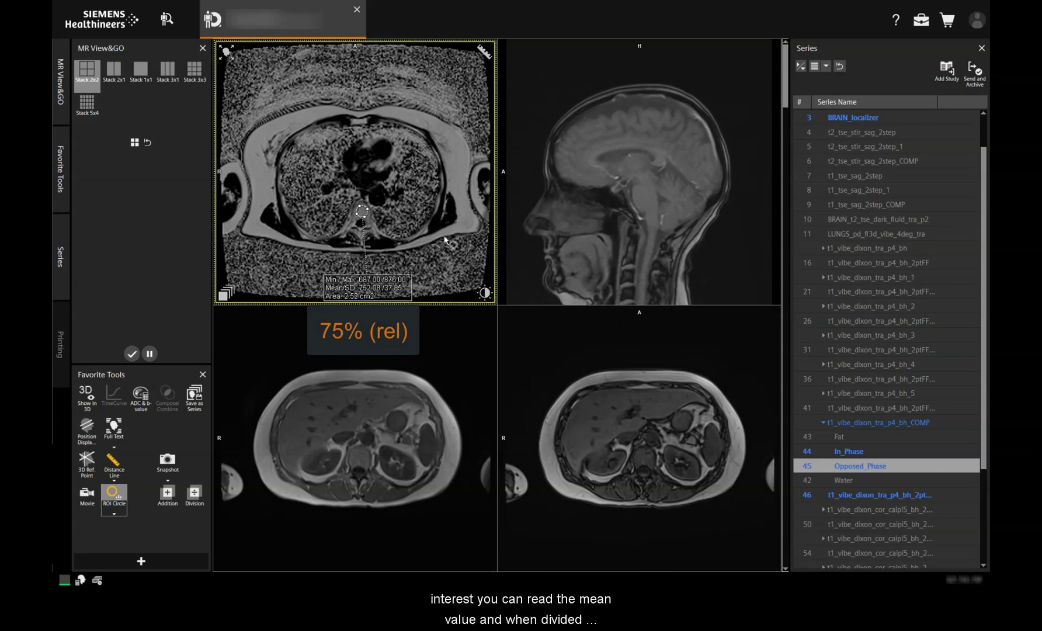
{"action": "left_click_drag", "start_coordinate": [459, 156], "coordinate": [464, 169]}
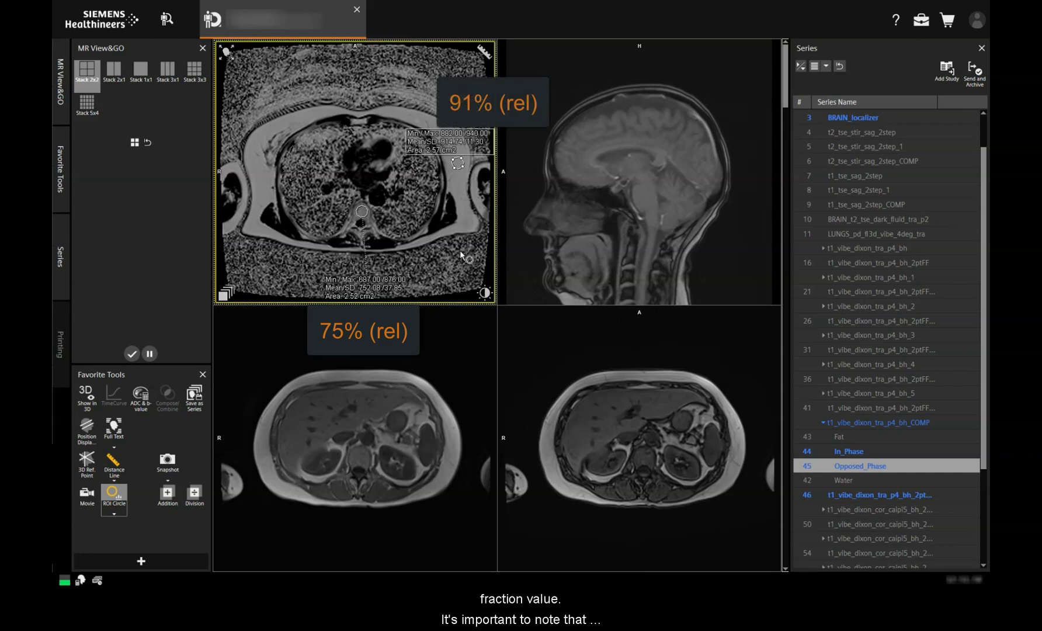
{"action": "left_click_drag", "start_coordinate": [267, 220], "coordinate": [269, 217]}
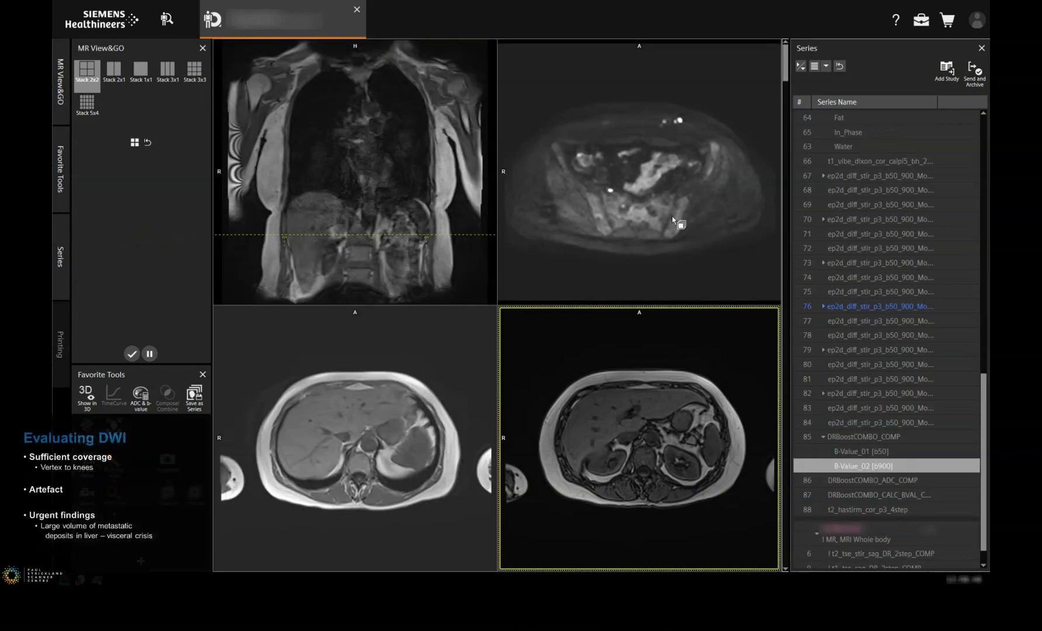
Scroll the B-Value_02 [b900] images from vertex to knees and back.
{"action": "scroll", "coordinate": [672, 219], "scroll_direction": "up", "scroll_amount": 10}
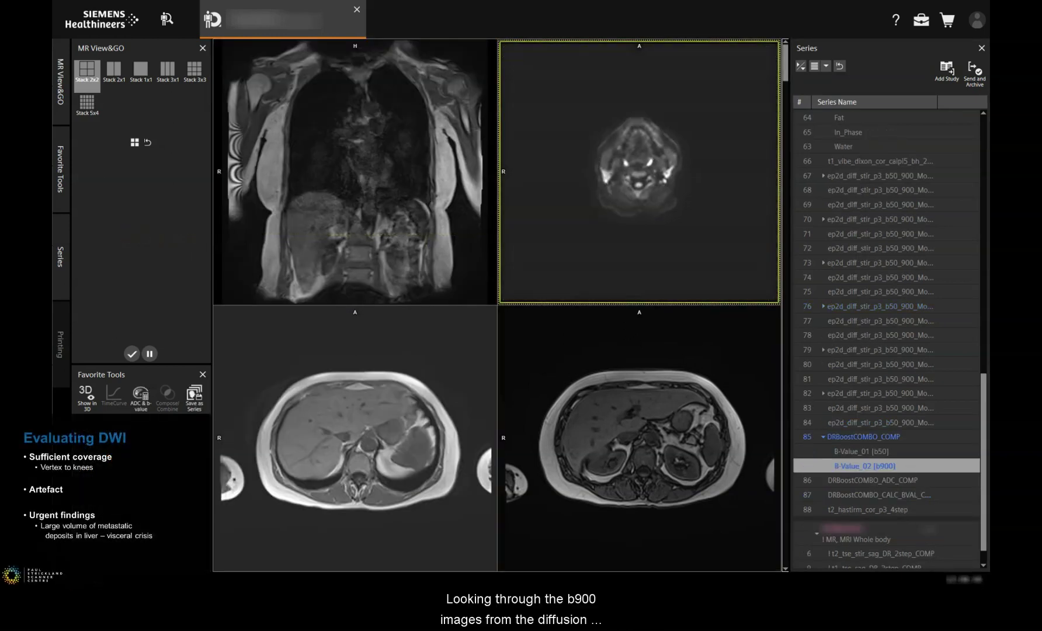
{"action": "scroll", "coordinate": [640, 172], "scroll_direction": "down", "scroll_amount": 15}
{"action": "scroll", "coordinate": [639, 173], "scroll_direction": "down", "scroll_amount": 10}
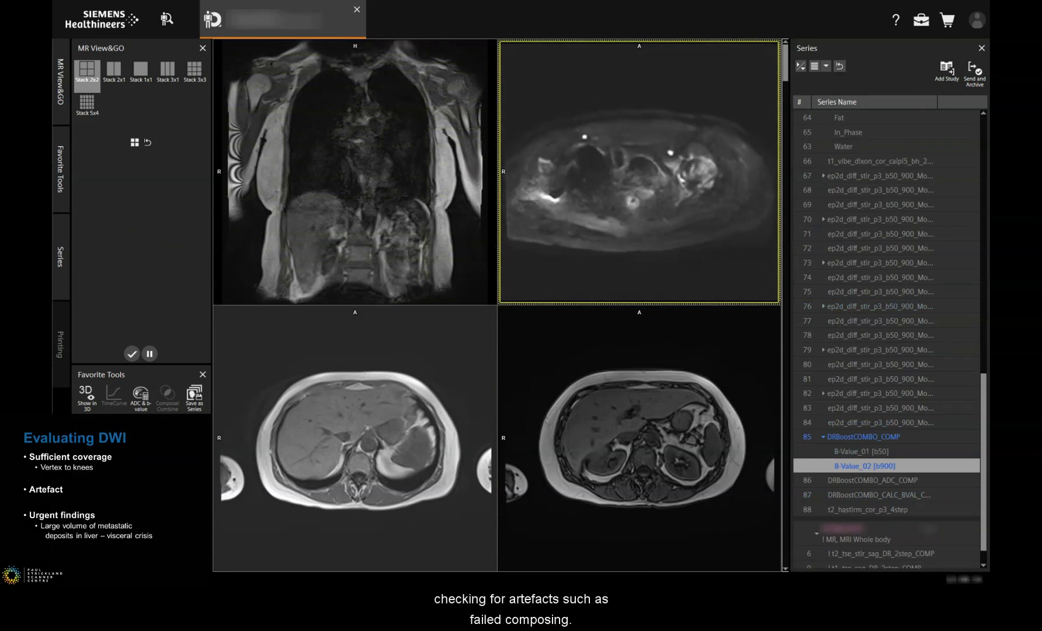
{"action": "scroll", "coordinate": [640, 173], "scroll_direction": "down", "scroll_amount": 10}
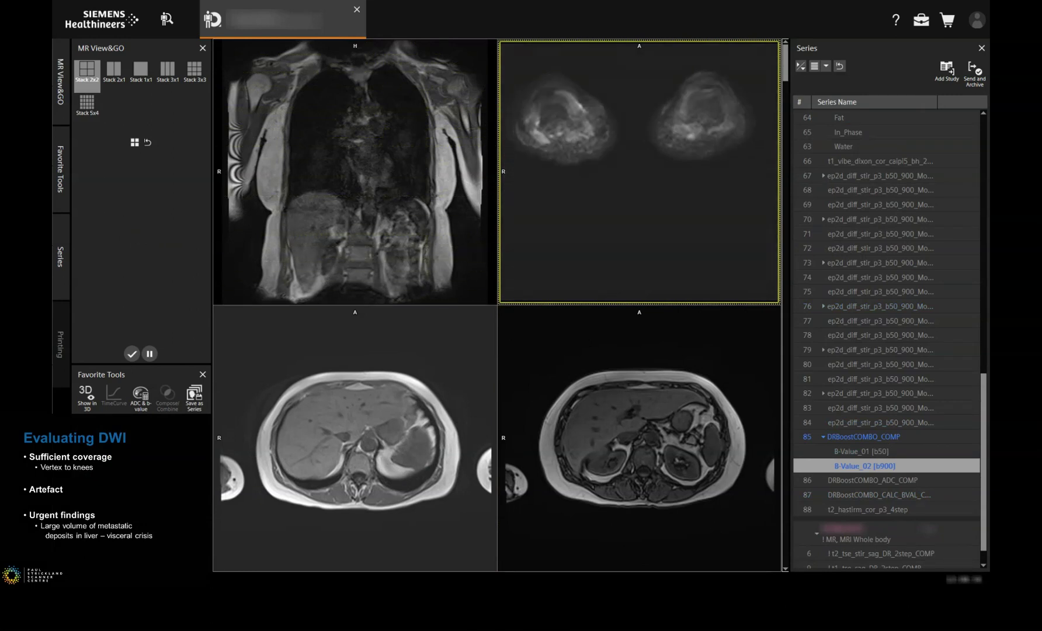
{"action": "scroll", "coordinate": [639, 172], "scroll_direction": "up", "scroll_amount": 15}
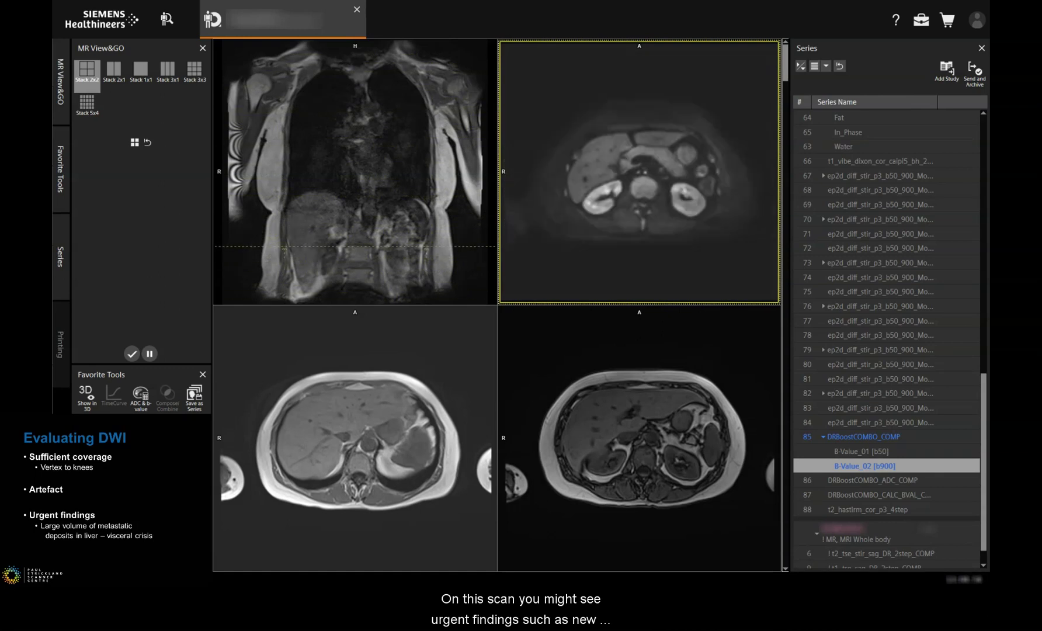
{"action": "scroll", "coordinate": [704, 200], "scroll_direction": "up", "scroll_amount": 8}
{"action": "scroll", "coordinate": [704, 201], "scroll_direction": "down", "scroll_amount": 7}
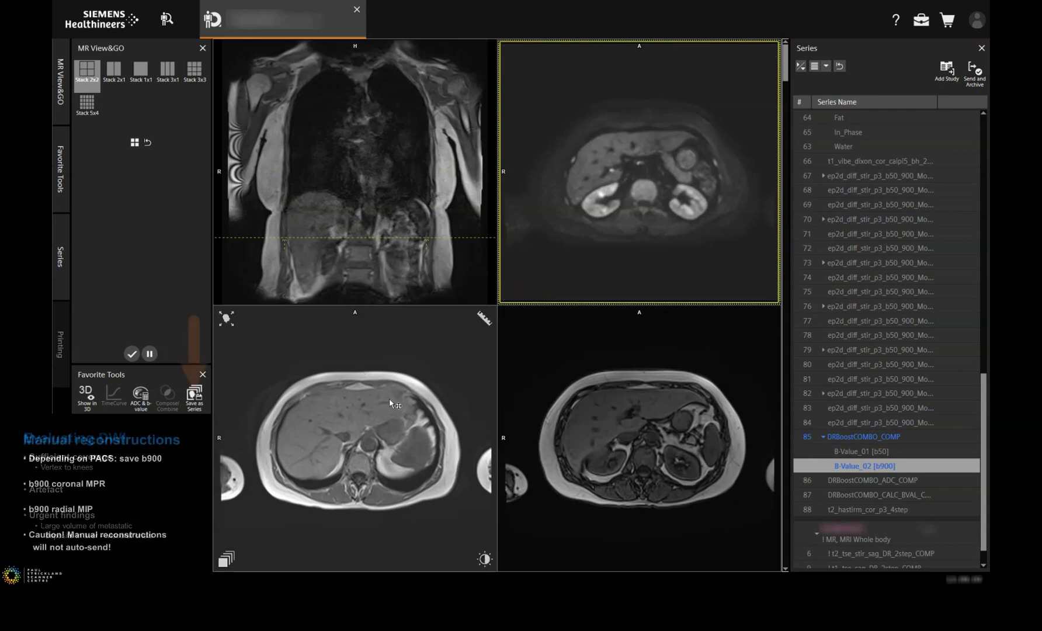
{"action": "left_click", "coordinate": [196, 403]}
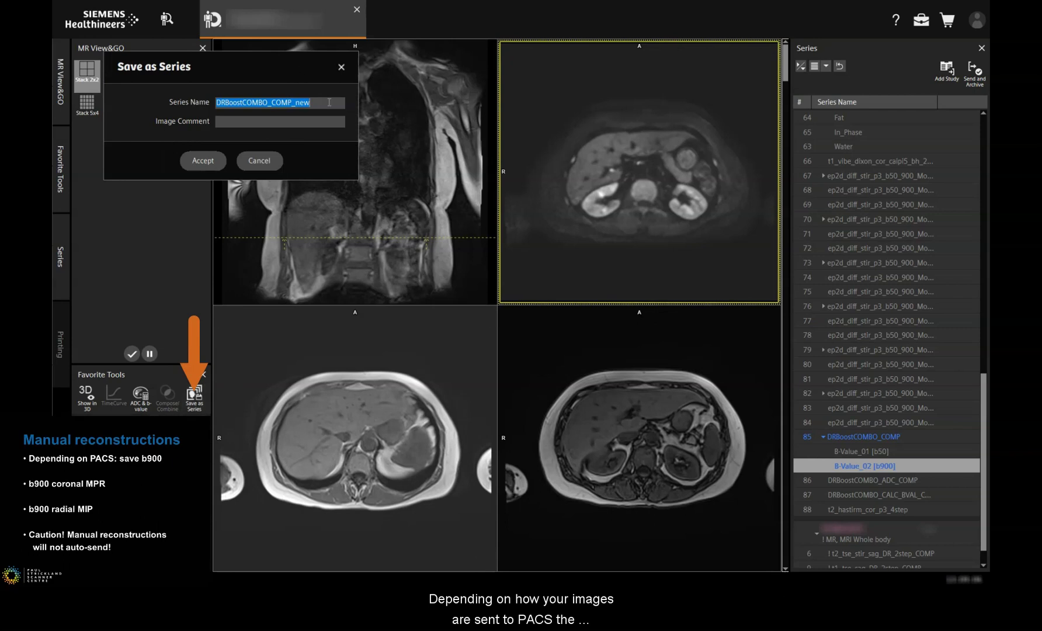
Enter b900 as the Series Name and confirm to save the new series.
{"action": "type", "text": "b900"}
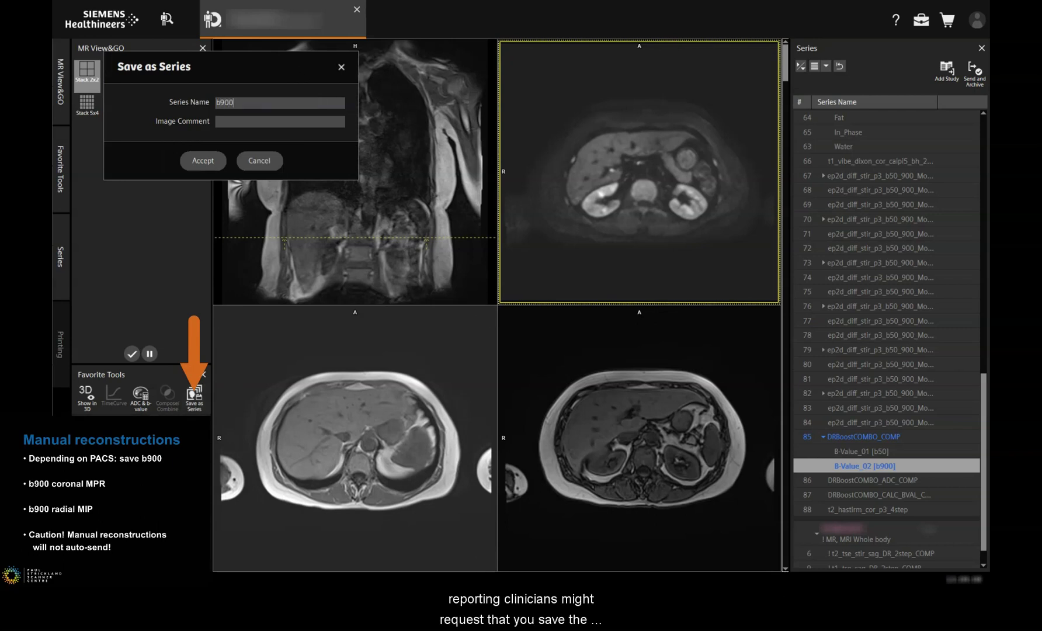
{"action": "key", "text": "Return"}
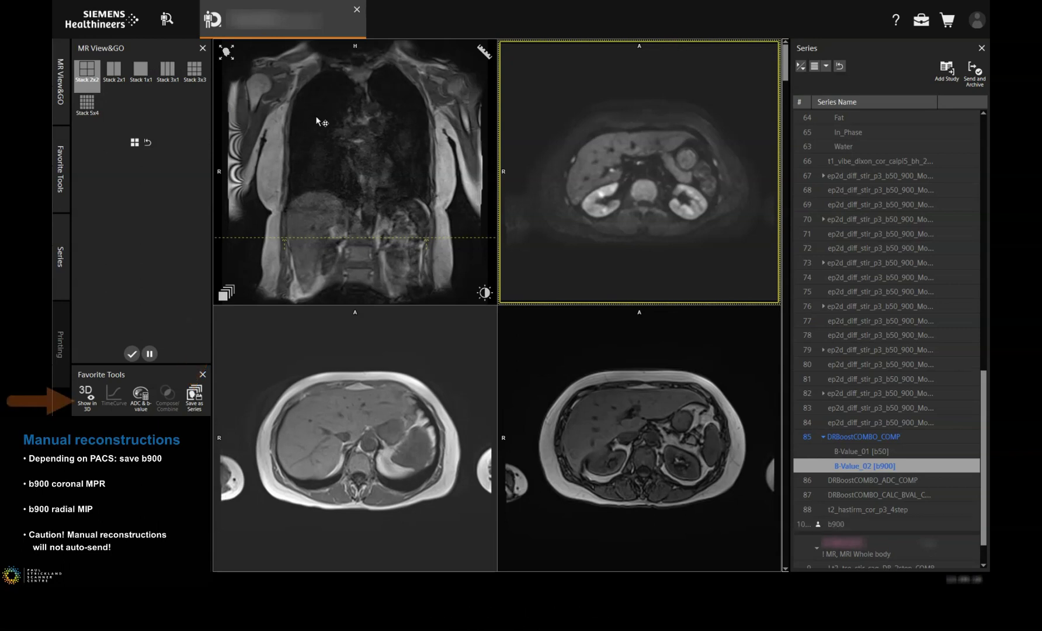
{"action": "left_click", "coordinate": [91, 408]}
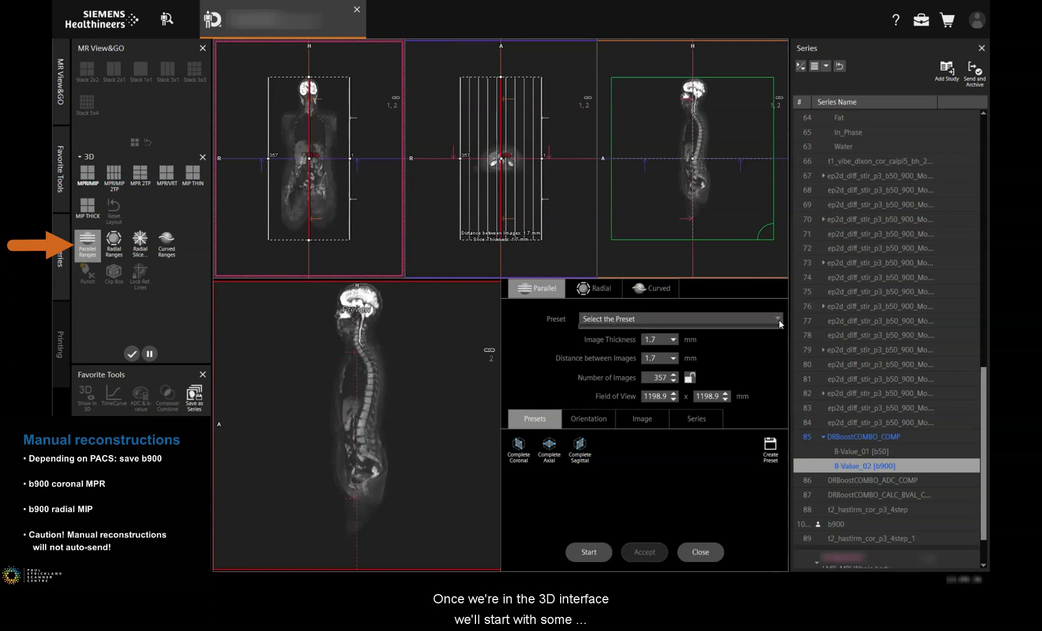
Calculate a coronal WBMR MPR parallel-range series with a trimmed front edge: 134 images, 5.0 mm thick.
{"action": "left_click", "coordinate": [751, 319]}
{"action": "left_click", "coordinate": [633, 360]}
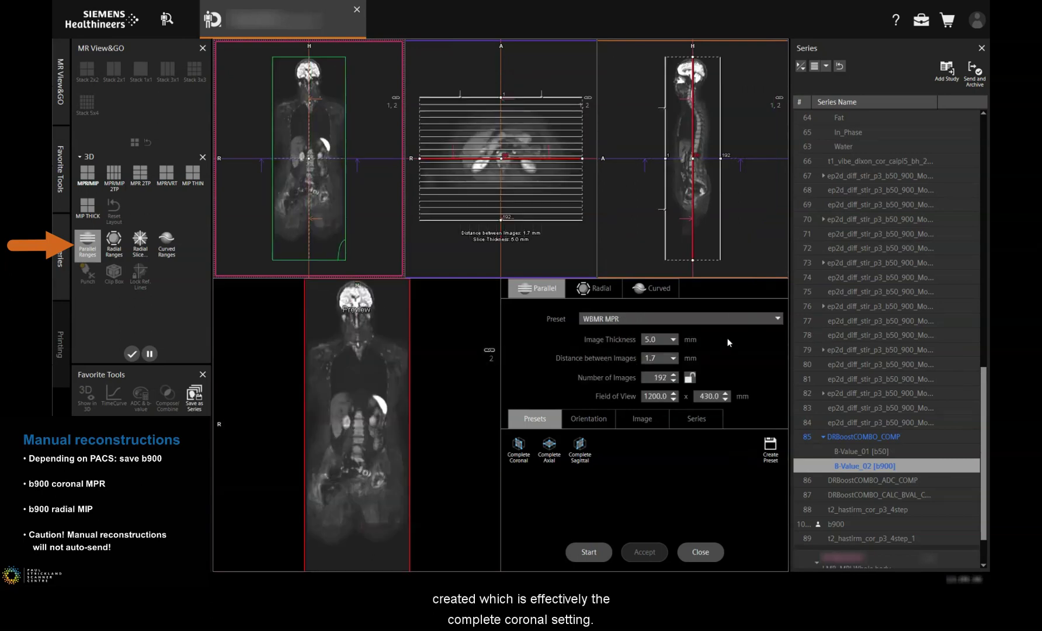
{"action": "left_click", "coordinate": [667, 157]}
{"action": "left_click_drag", "start_coordinate": [668, 158], "coordinate": [712, 158]}
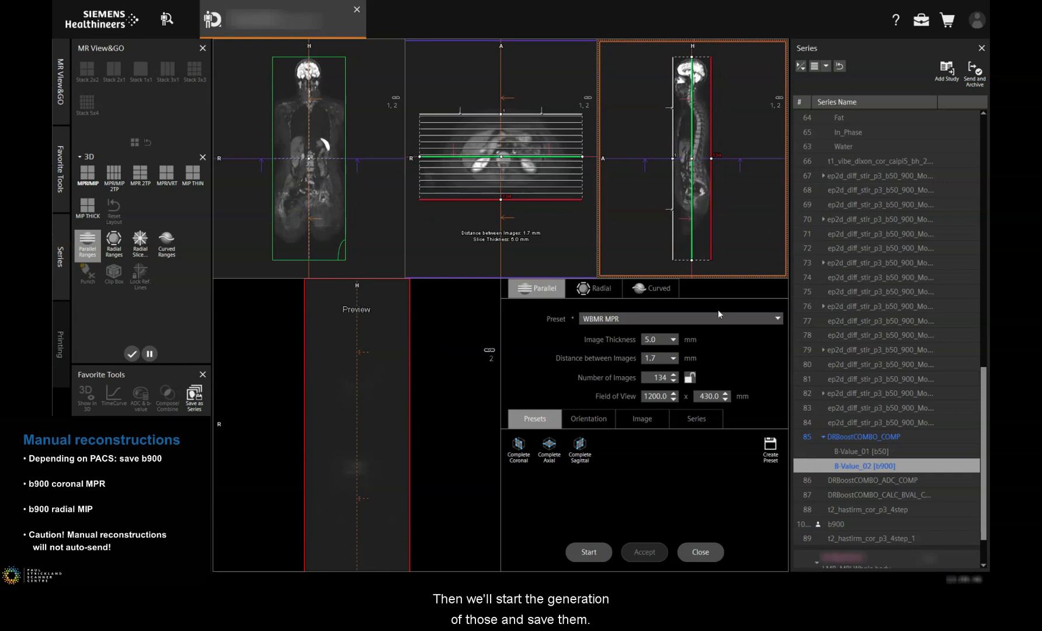
{"action": "left_click", "coordinate": [599, 554]}
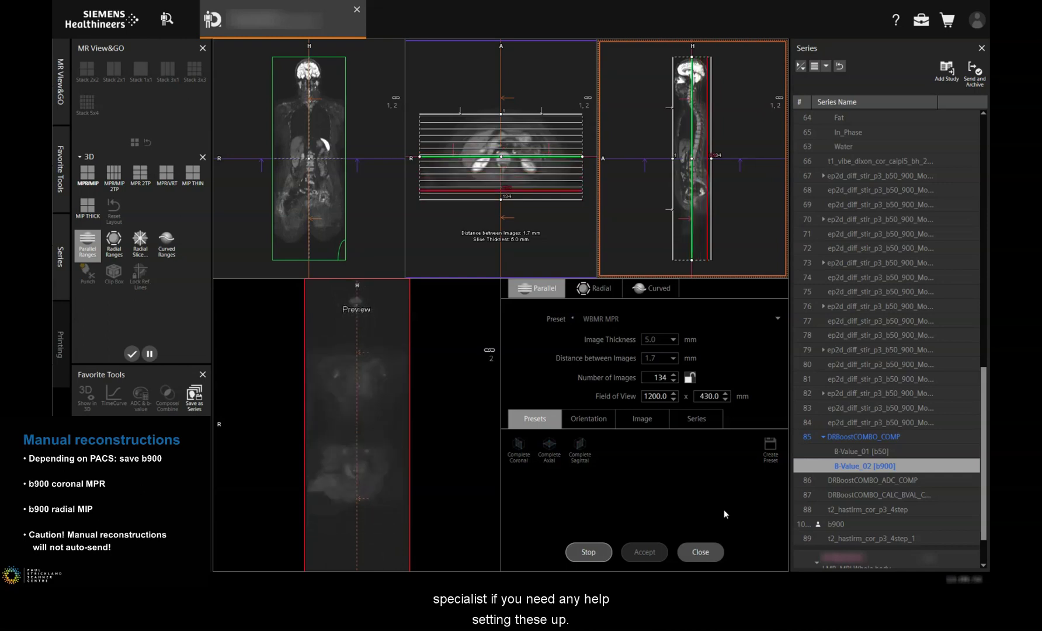
{"action": "left_click", "coordinate": [594, 288]}
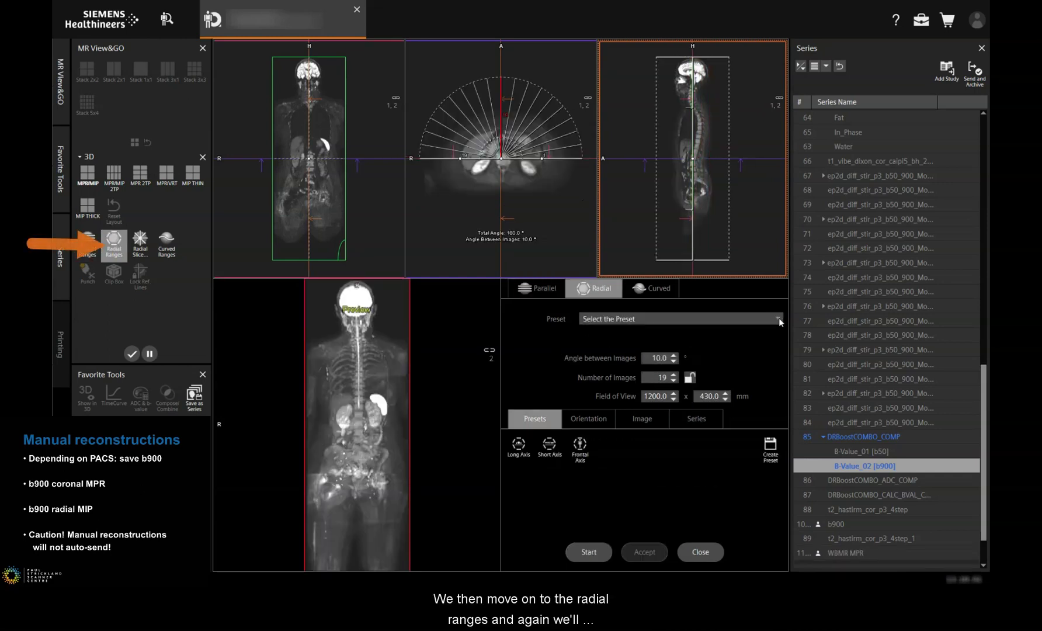
Calculate and save a WBMR MIP radial reconstruction, then display the WBMR MPR series full-size.
{"action": "left_click", "coordinate": [778, 318]}
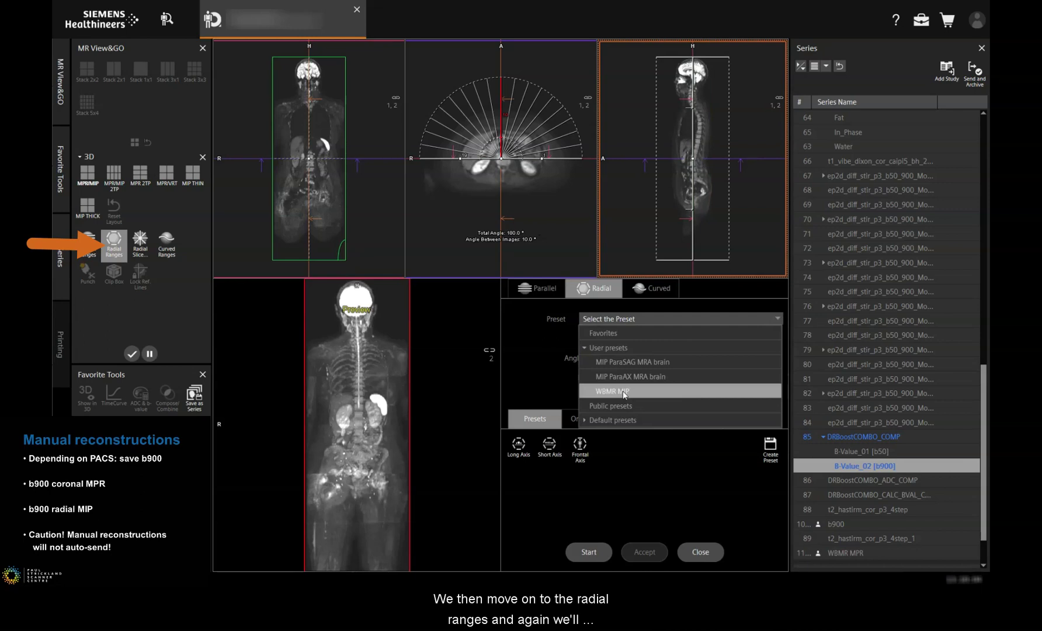
{"action": "left_click", "coordinate": [623, 391]}
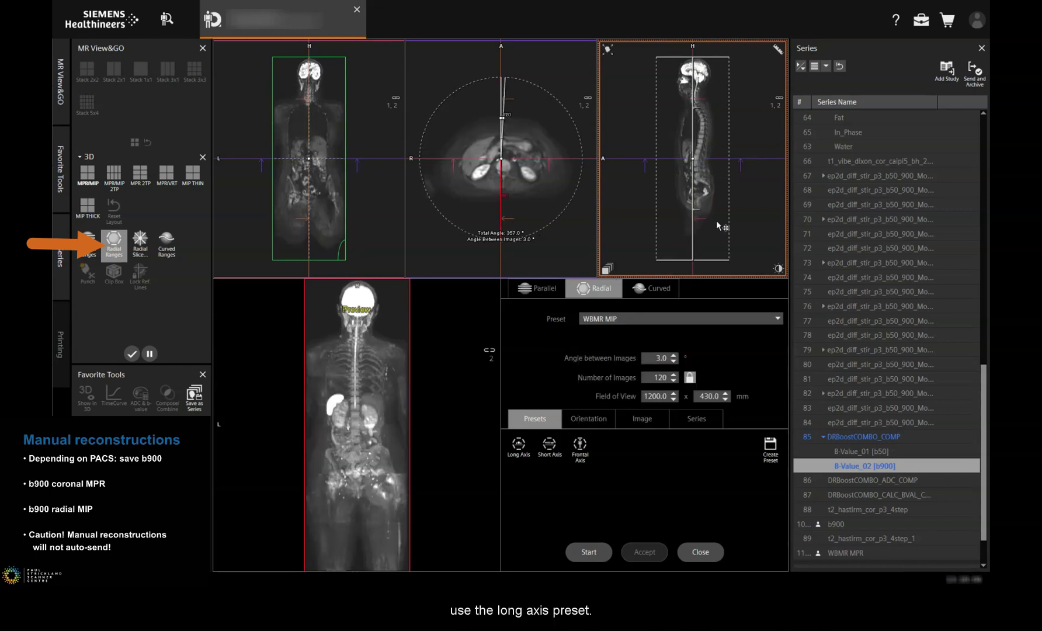
{"action": "left_click", "coordinate": [601, 559]}
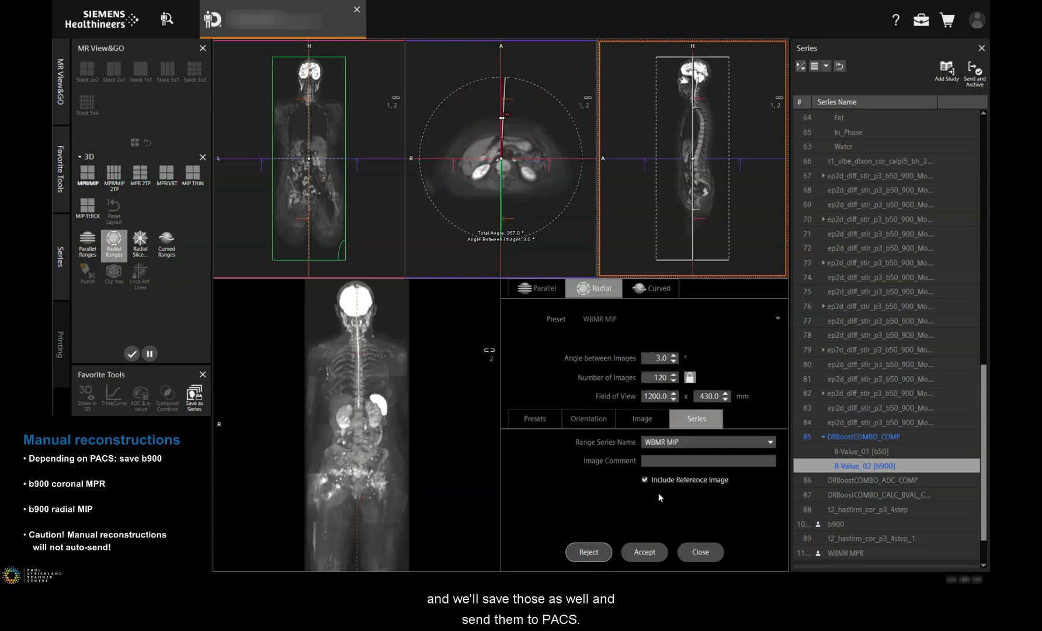
{"action": "left_click", "coordinate": [639, 556]}
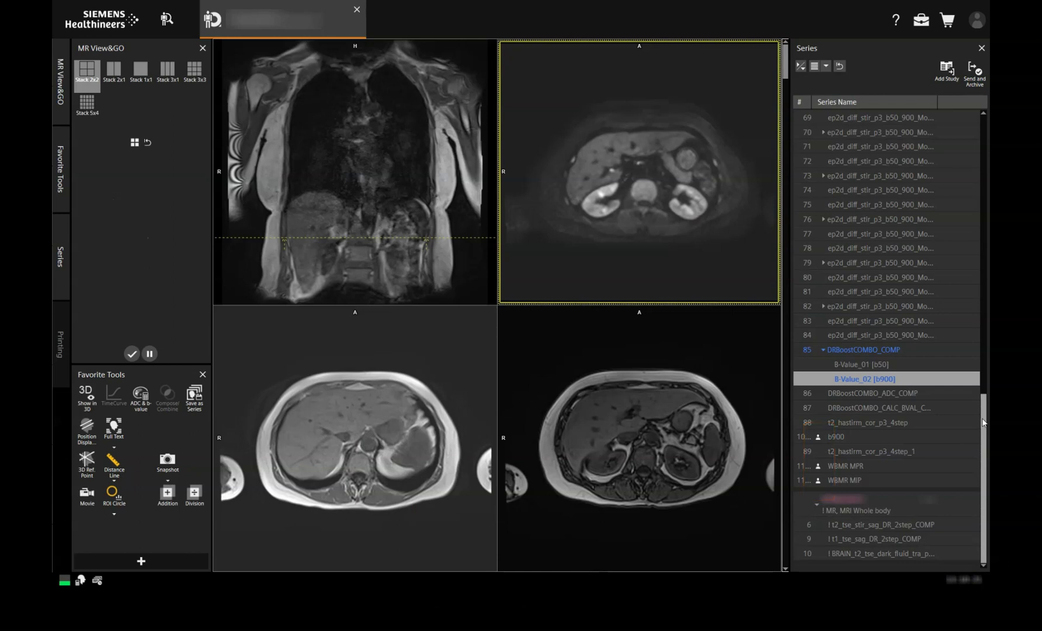
{"action": "double_click", "coordinate": [847, 465]}
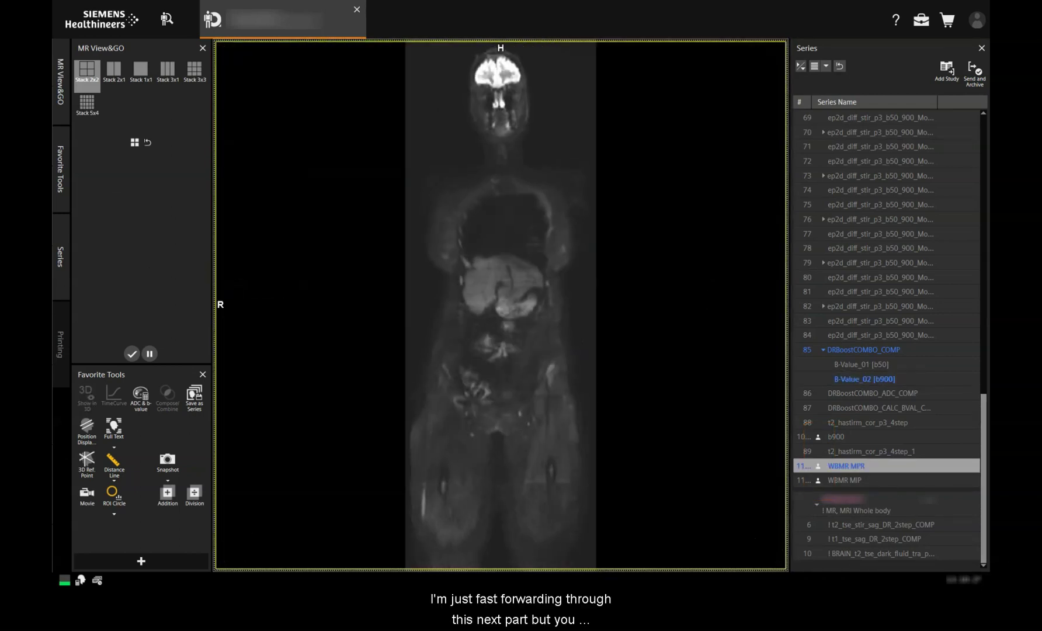
View the WBMR MIP series, then return to the 2x2 layout with the MIP shown.
{"action": "scroll", "coordinate": [501, 304], "scroll_direction": "down", "scroll_amount": 10}
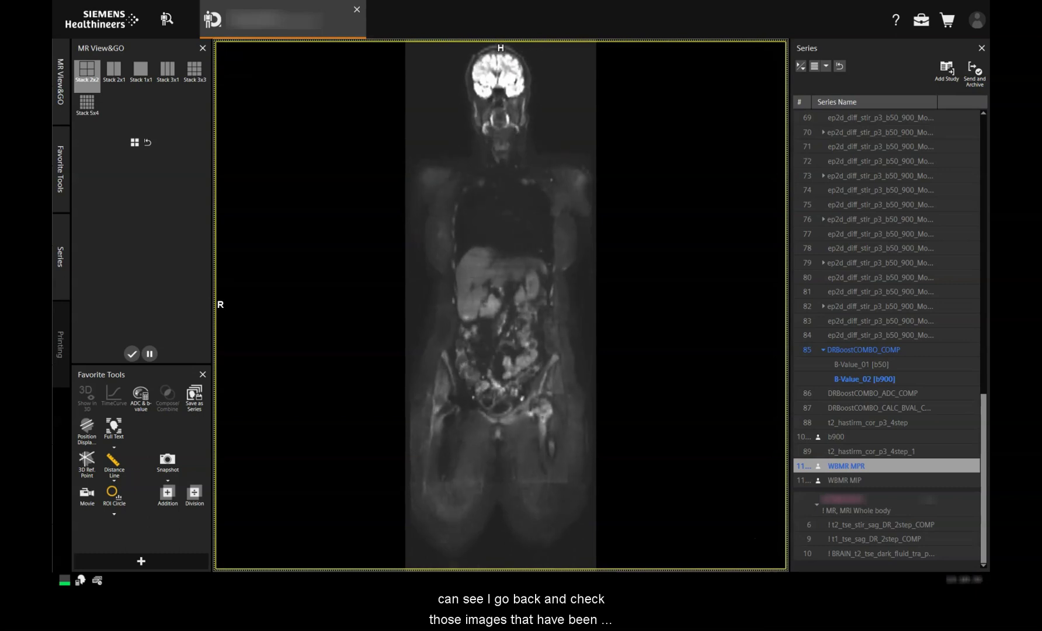
{"action": "double_click", "coordinate": [845, 479]}
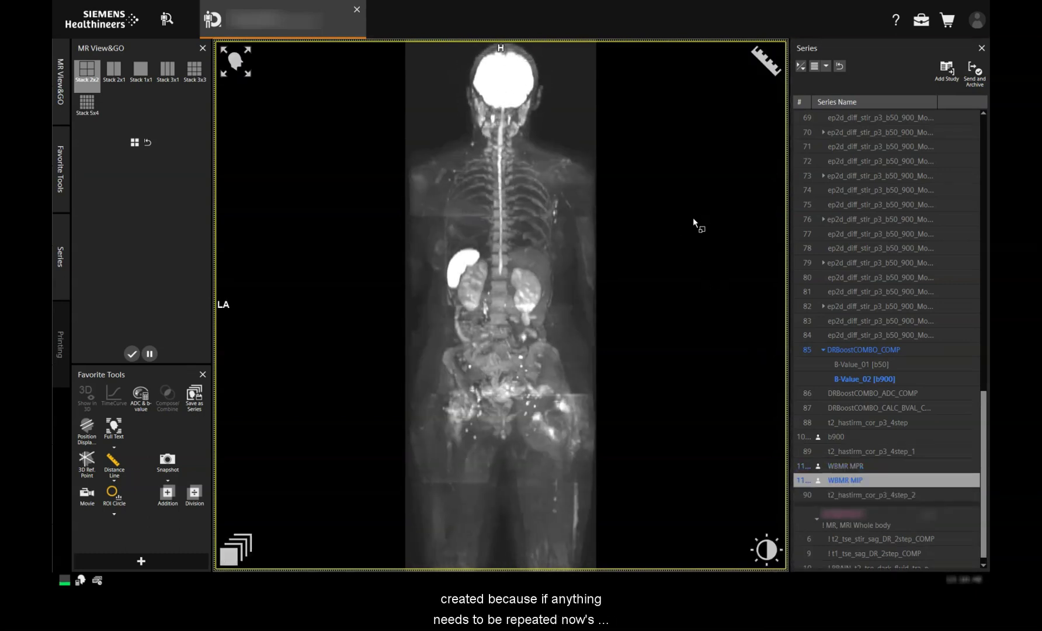
{"action": "double_click", "coordinate": [693, 219]}
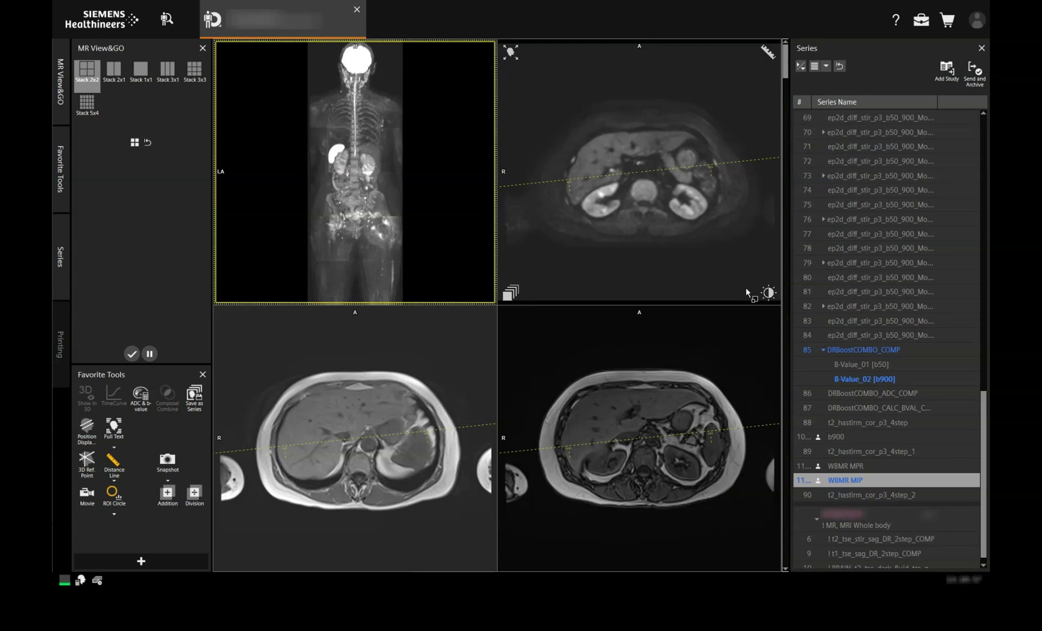